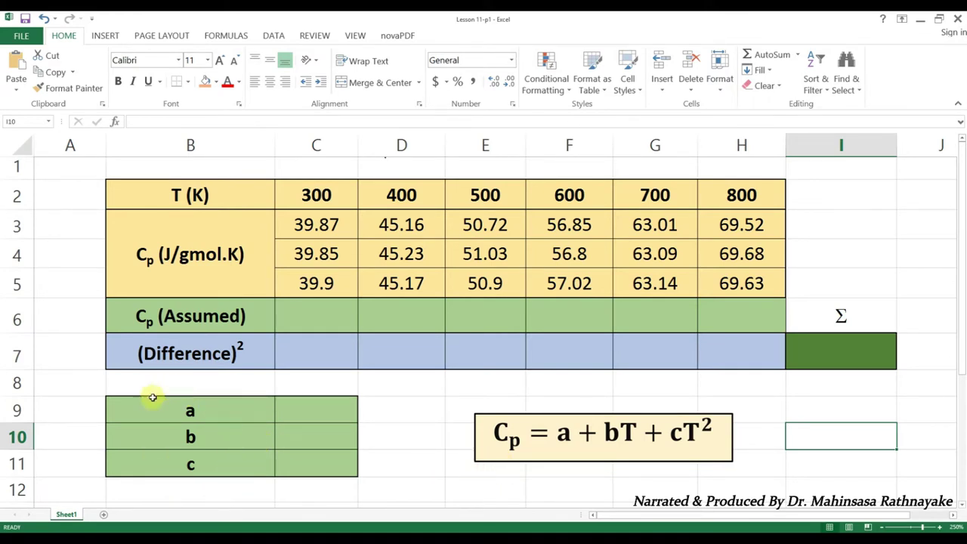
Step: Enter 1 as the initial guess for each of the coefficients a, b and c in C9:C11
click(330, 416)
text(1)
key(Return)
text(1)
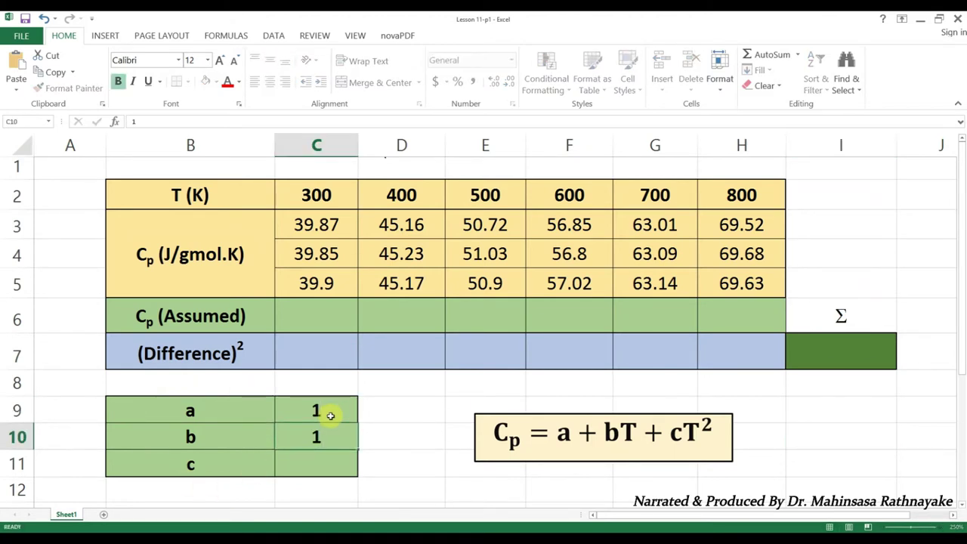
key(Return)
text(1)
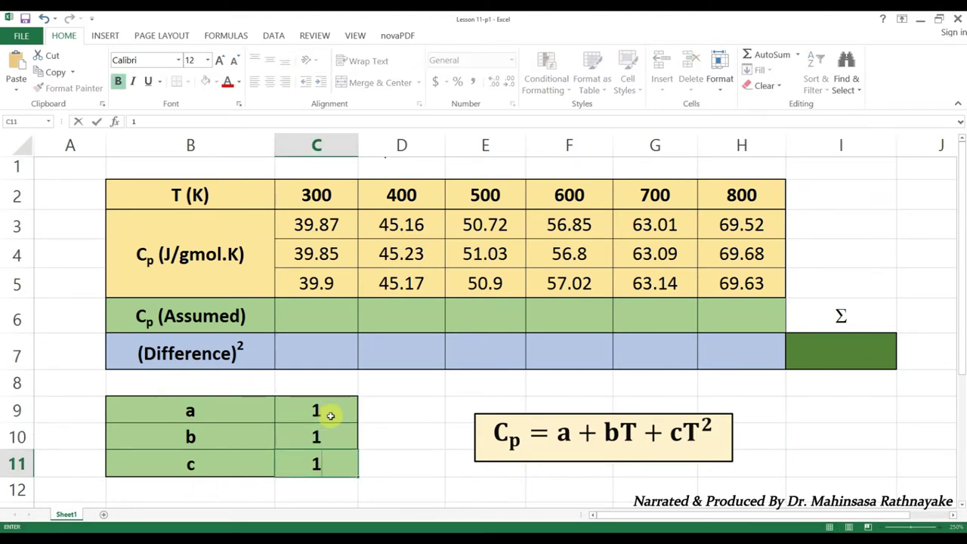
key(Return)
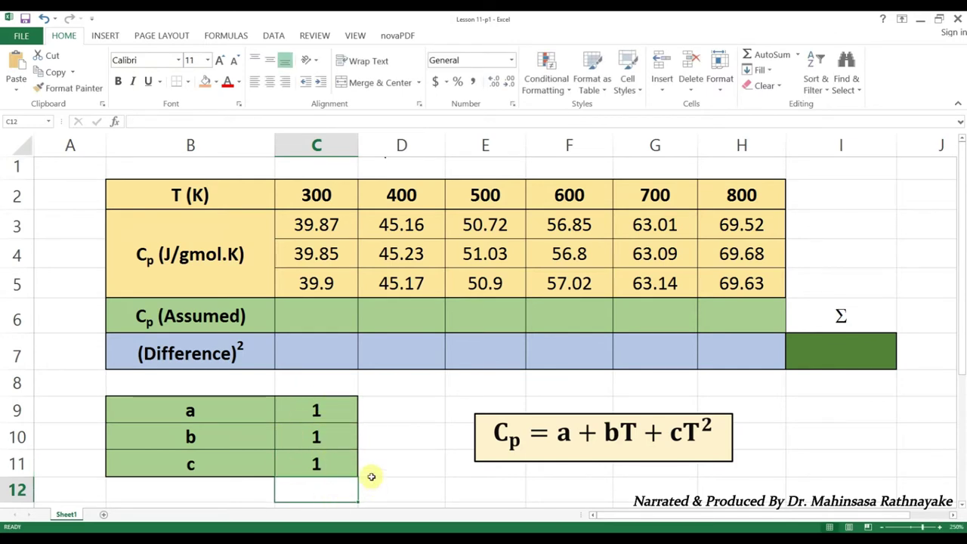
Step: Build the assumed Cp formula for 300 K in C6 as =C9+C10*C2+C11*C2^2
click(322, 313)
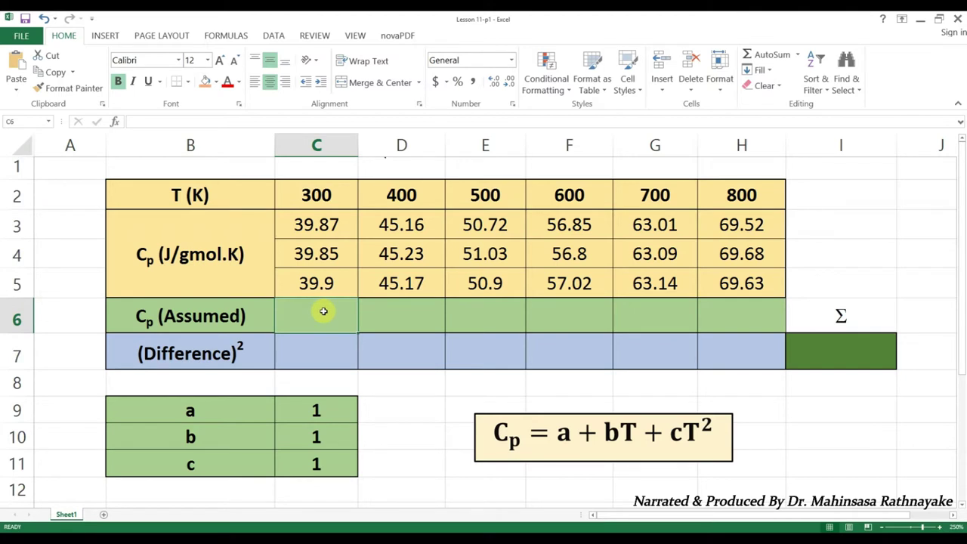
text(=)
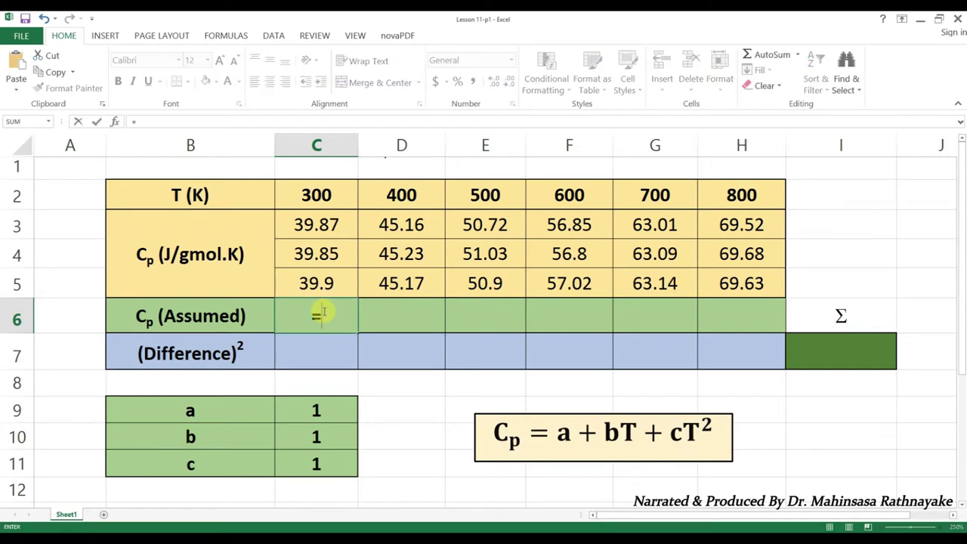
click(318, 409)
text(+)
click(331, 437)
text(*)
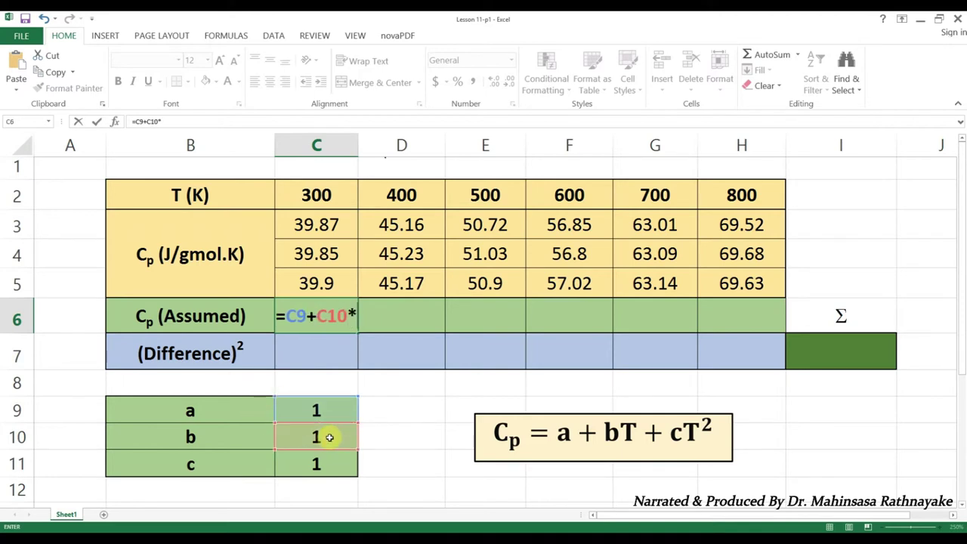
click(316, 195)
text(+)
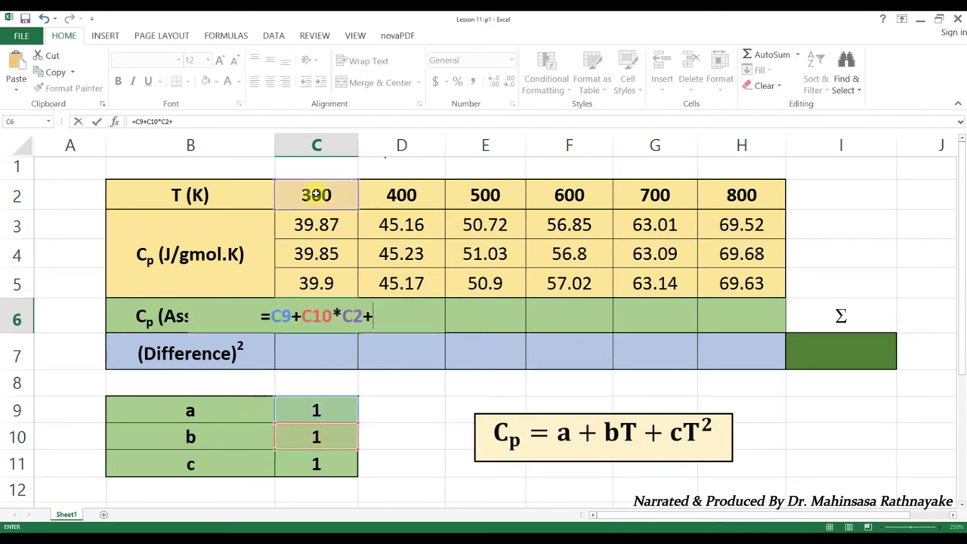
click(317, 464)
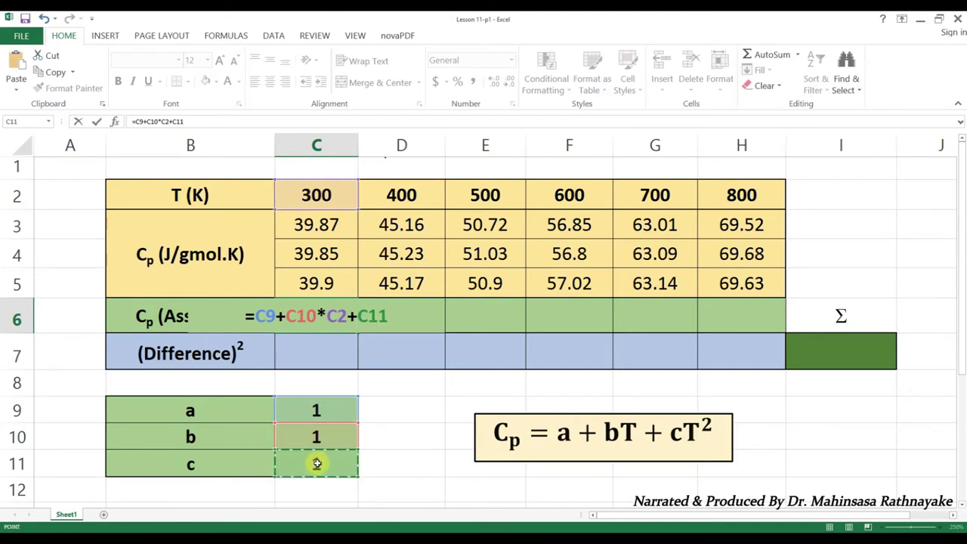
text(*)
click(312, 197)
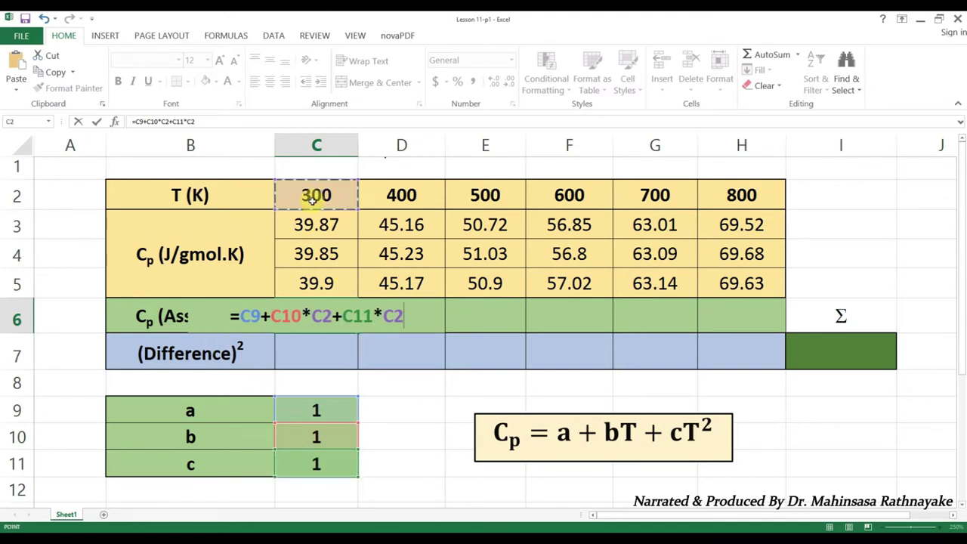
text(^2)
Step: Make the coefficient references in C6 absolute ($C$9, $C$10, $C$11) and fill the formula across to H6
click(231, 316)
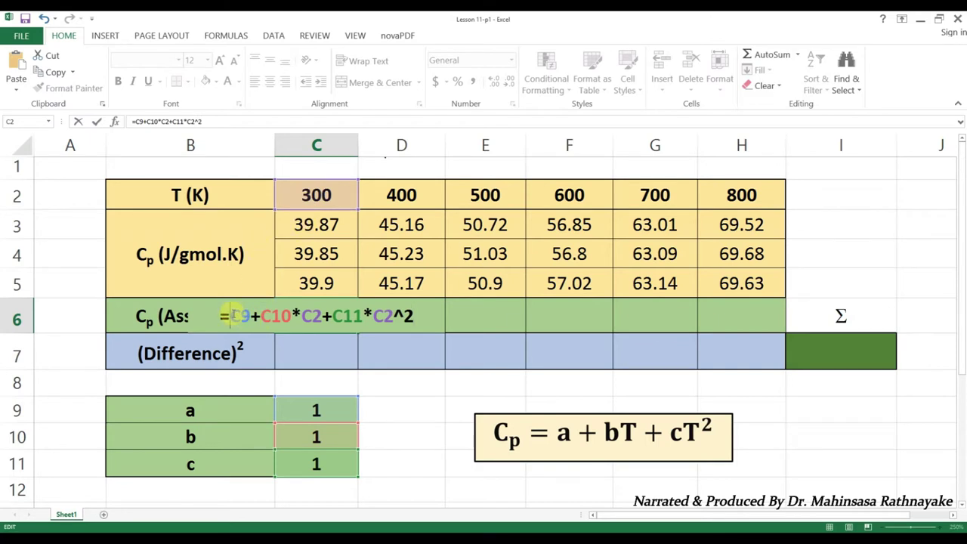
text($C)
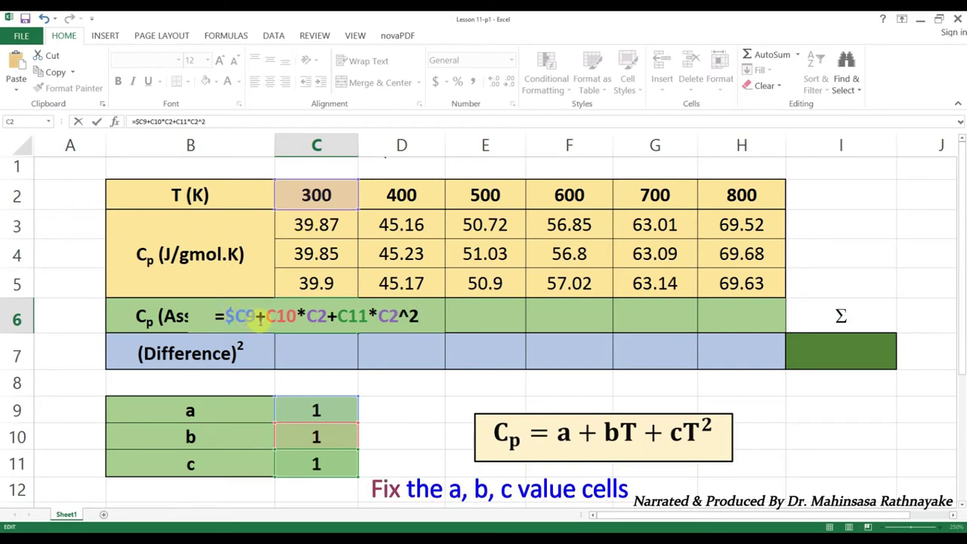
text($9+$)
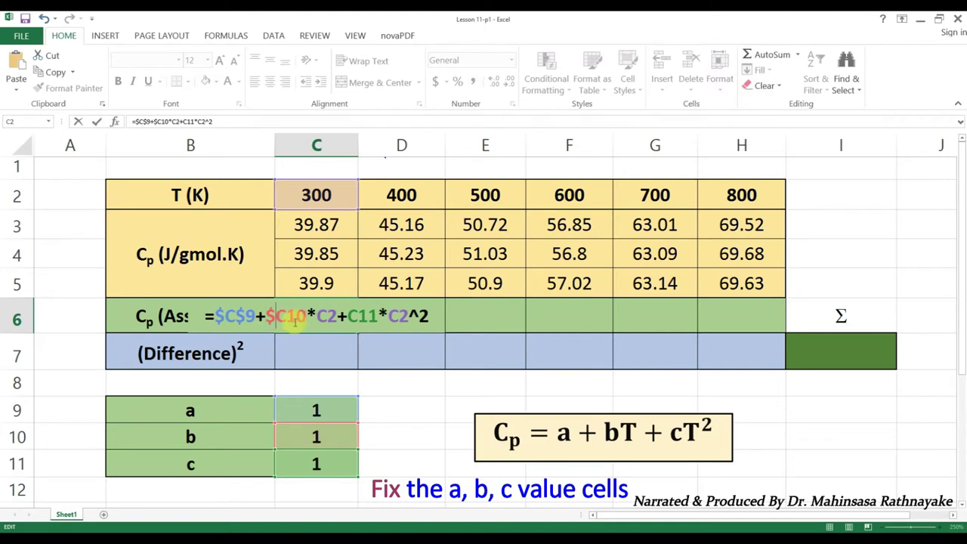
click(288, 316)
text($)
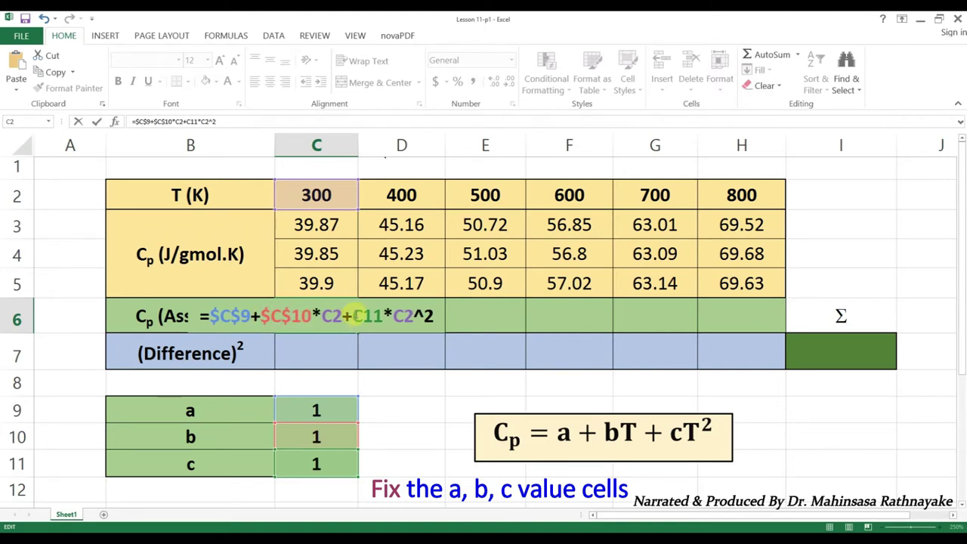
click(355, 316)
text($)
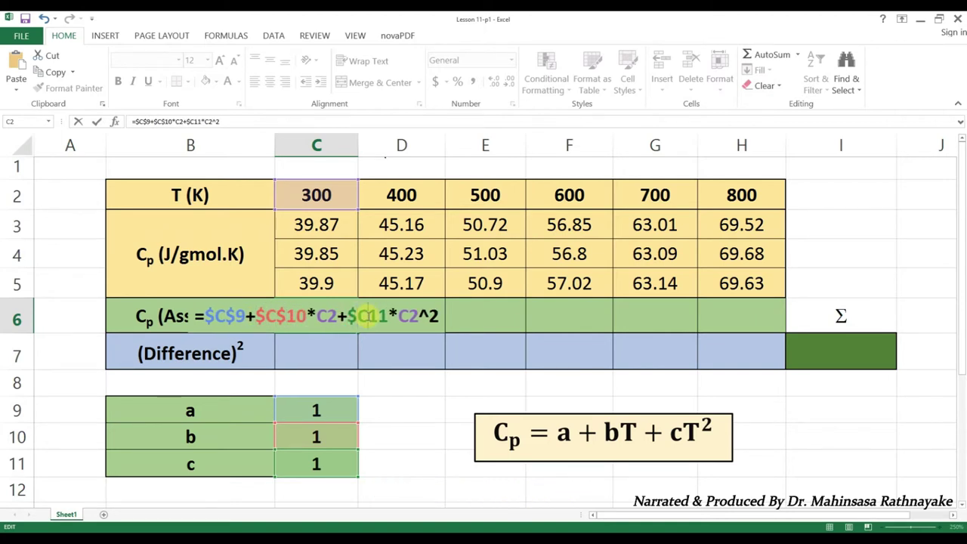
click(368, 316)
text($)
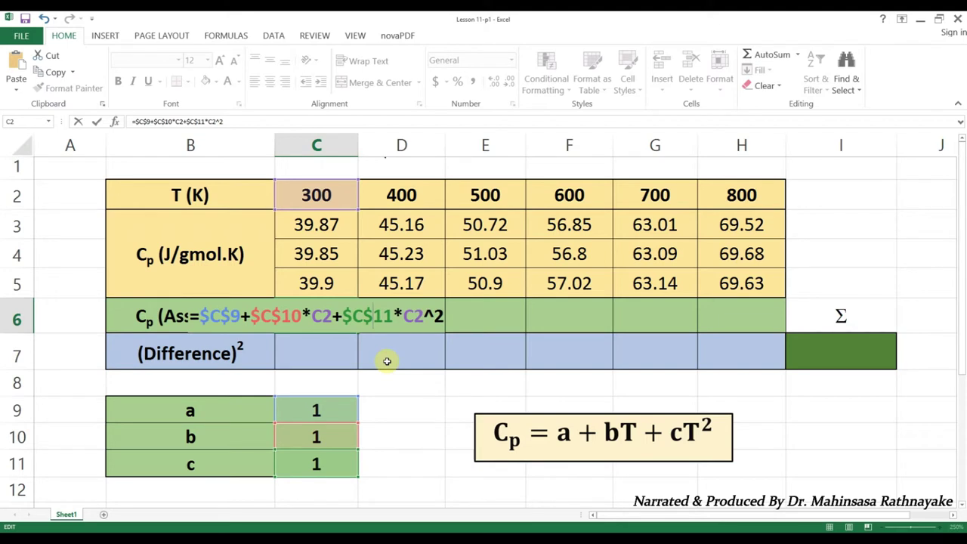
key(Return)
click(337, 316)
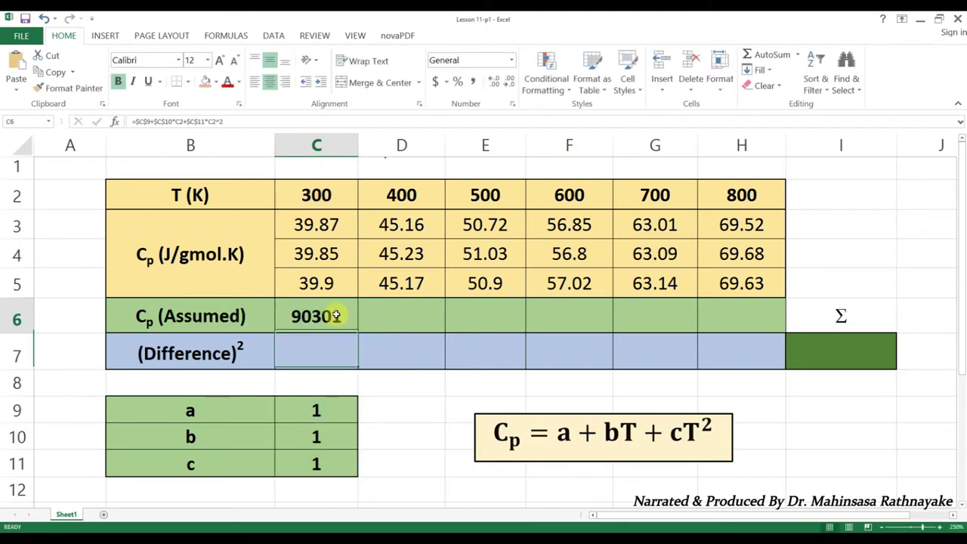
drag(358, 331, 778, 318)
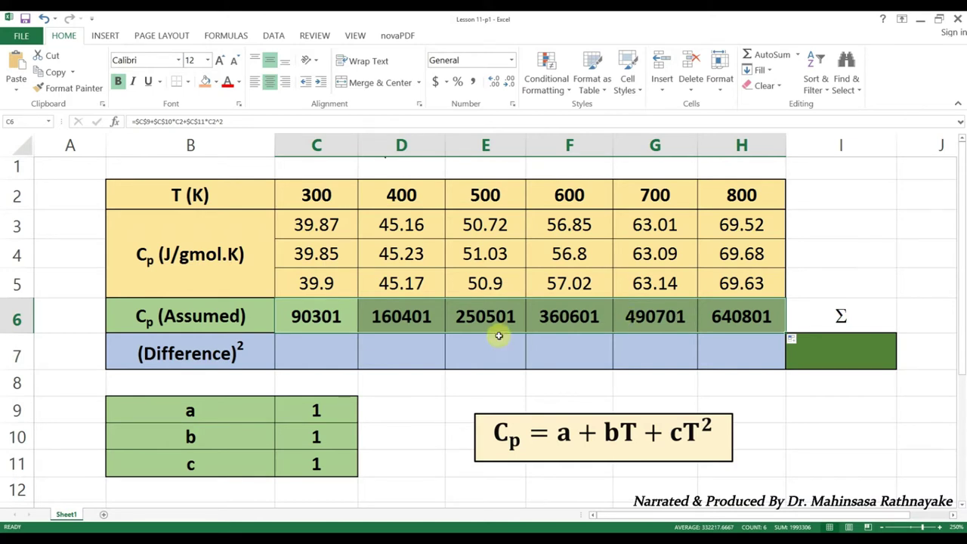
Step: Begin the squared-difference formula in C7 with =(C6-C3)^2+
click(327, 353)
text(=)
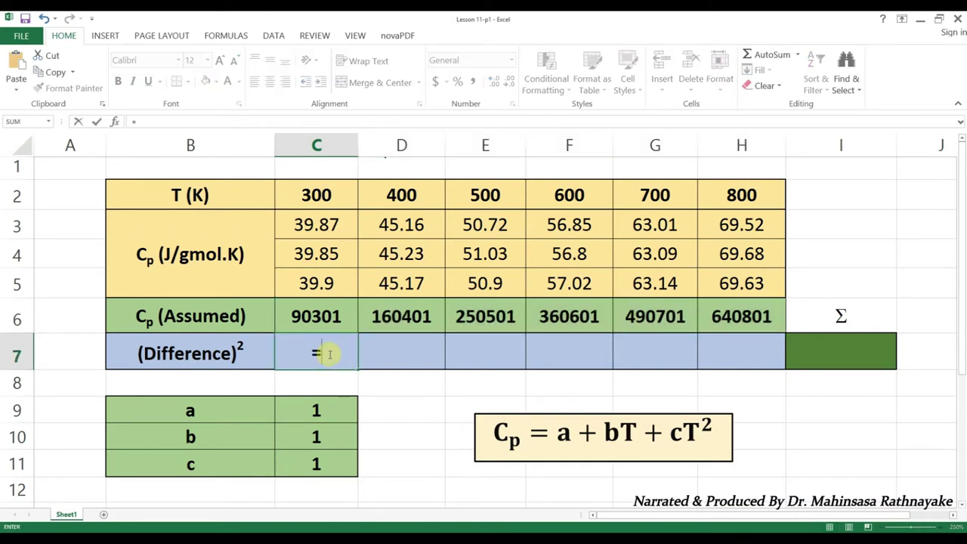
text(()
click(318, 310)
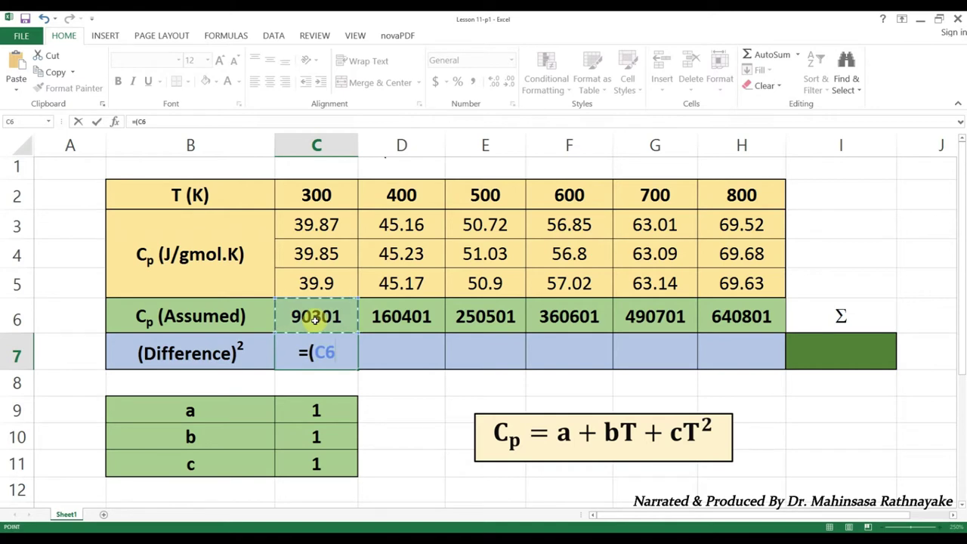
text(-)
click(322, 231)
text()^2+)
Step: Complete the C7 formula with (C6-C4)^2+(C6-C5)^2 and fill it across to H7
click(344, 330)
click(356, 353)
text((C6)
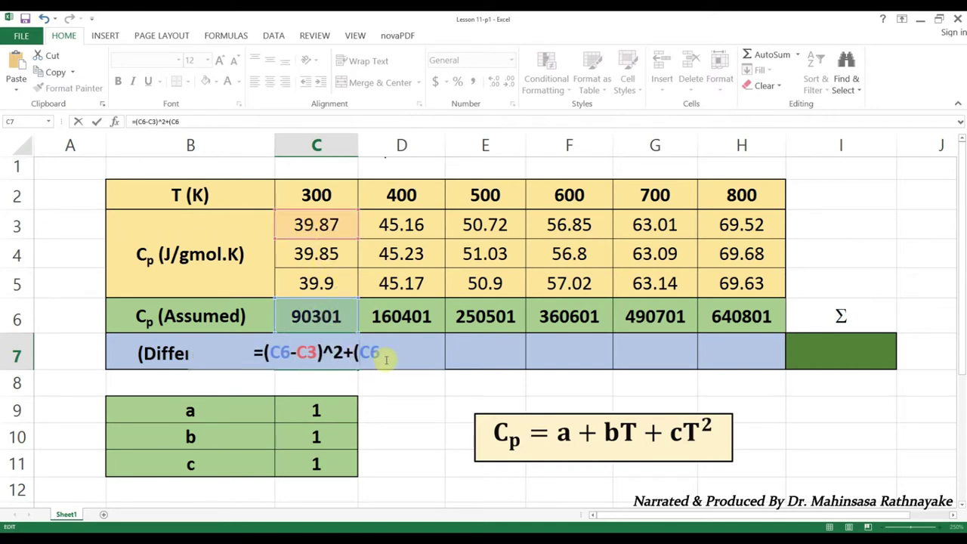
text(-)
click(330, 261)
text()^2+()
click(321, 313)
text(-)
click(317, 282)
text()^2+(C6-C5)^2)
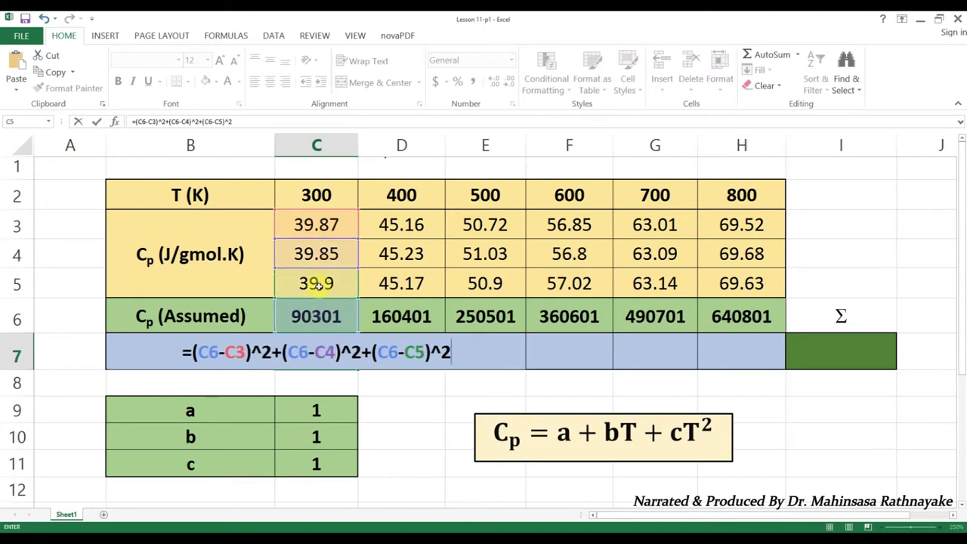
key(Return)
click(350, 367)
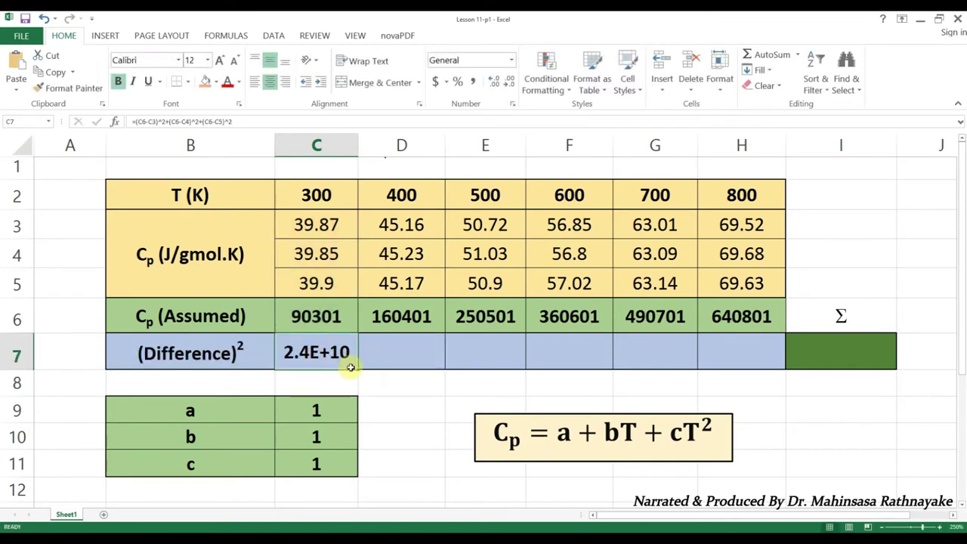
drag(358, 369, 751, 378)
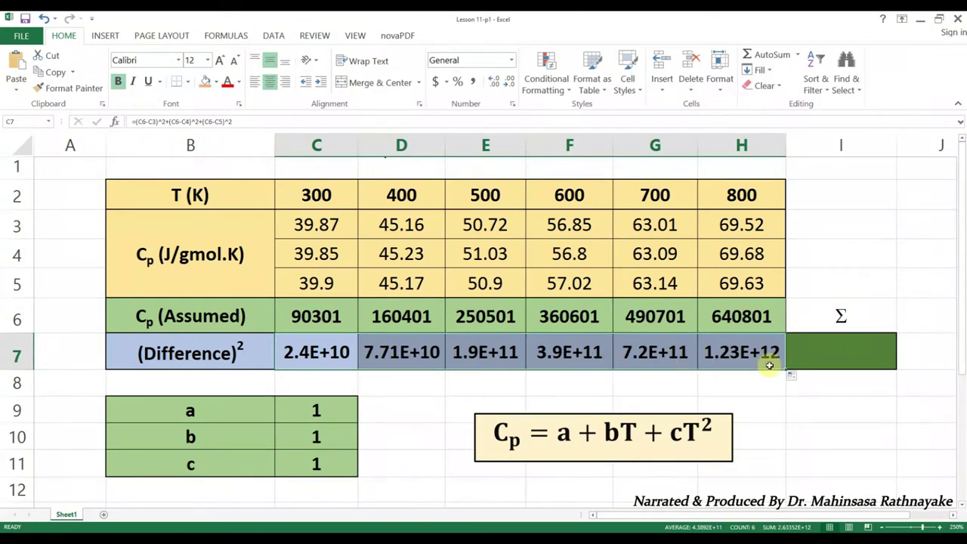
Step: Total the squared differences in I7 with =SUM(C7:H7)
click(849, 360)
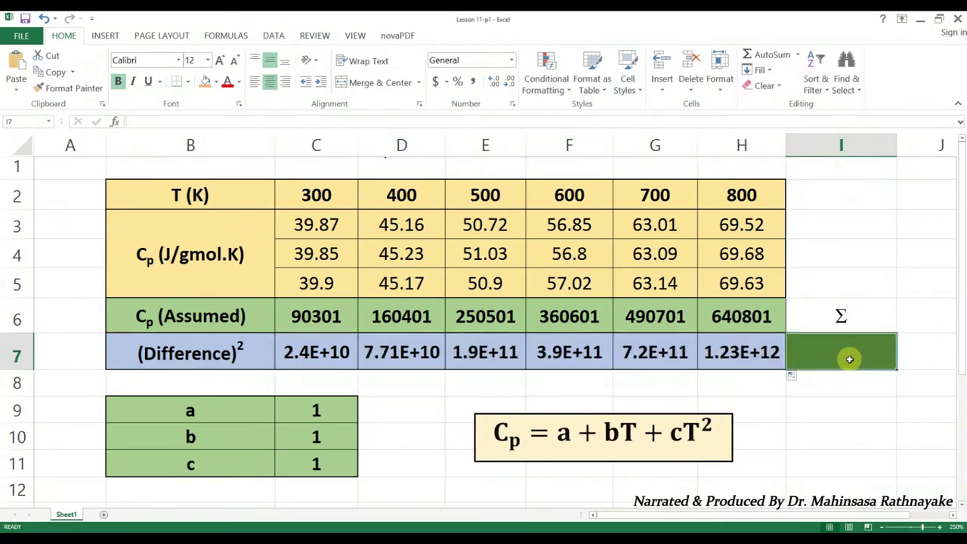
text(=sum()
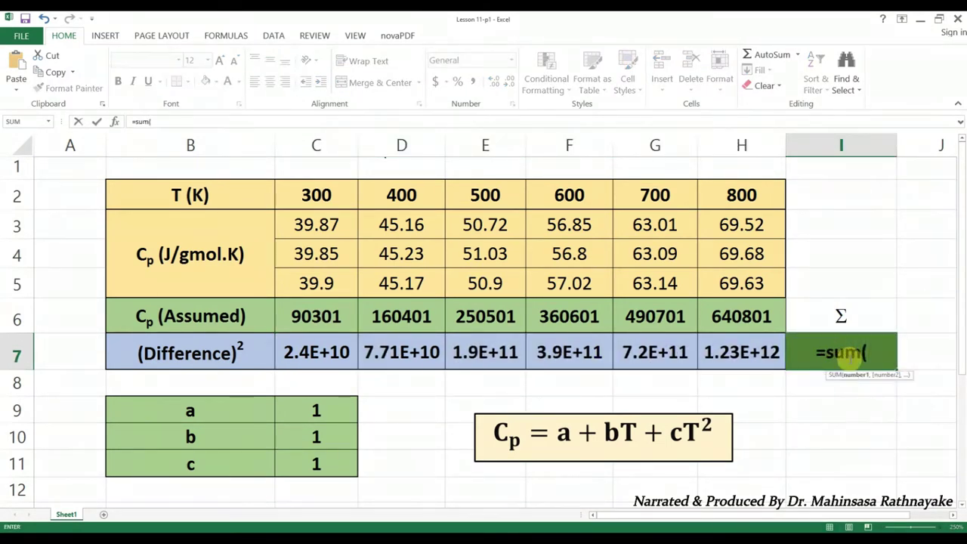
drag(318, 352, 727, 351)
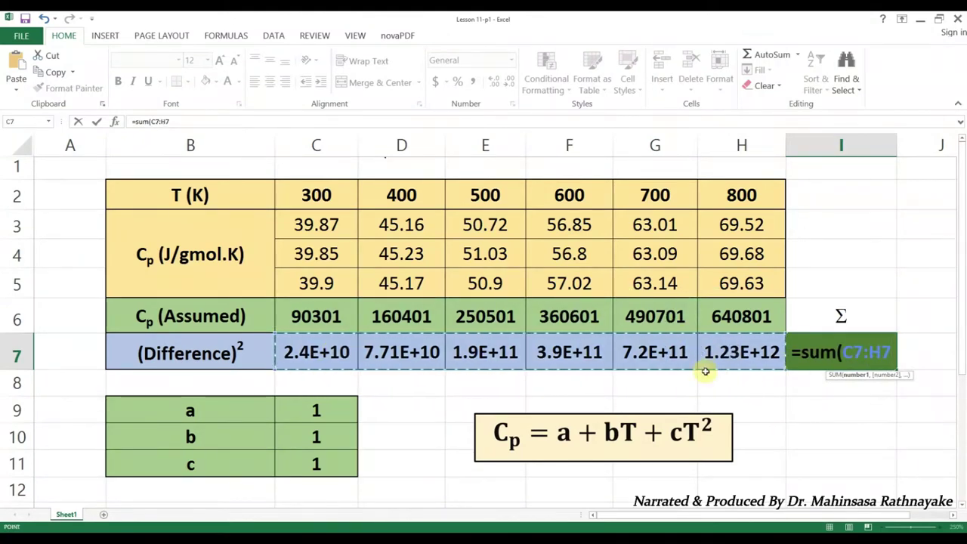
text())
key(Return)
click(853, 352)
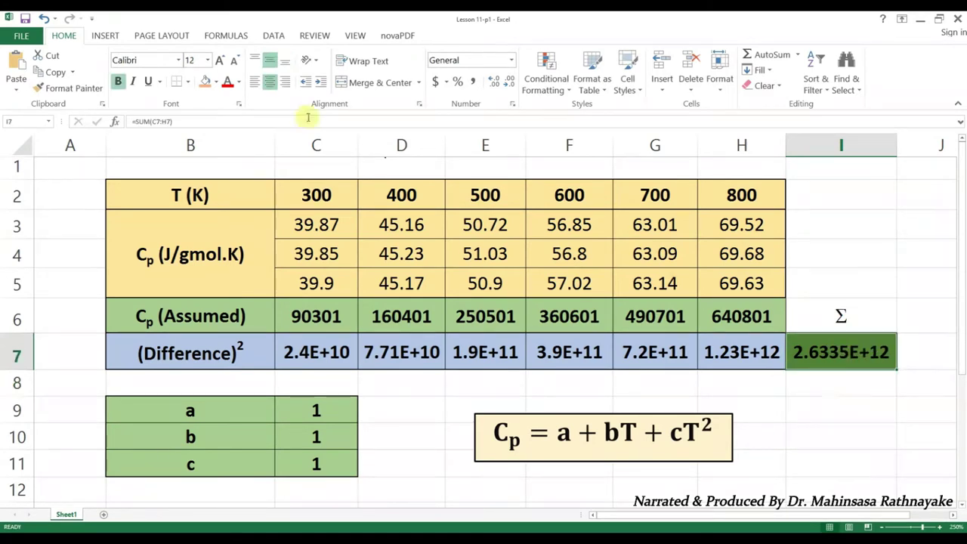
Step: Open Solver and set cell I7 as the objective with a target value of 0
click(826, 381)
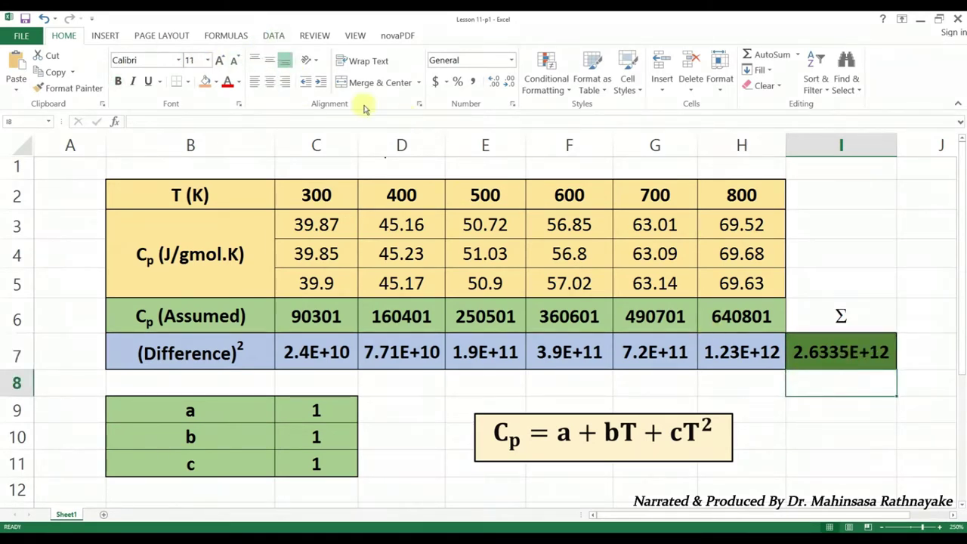
click(273, 36)
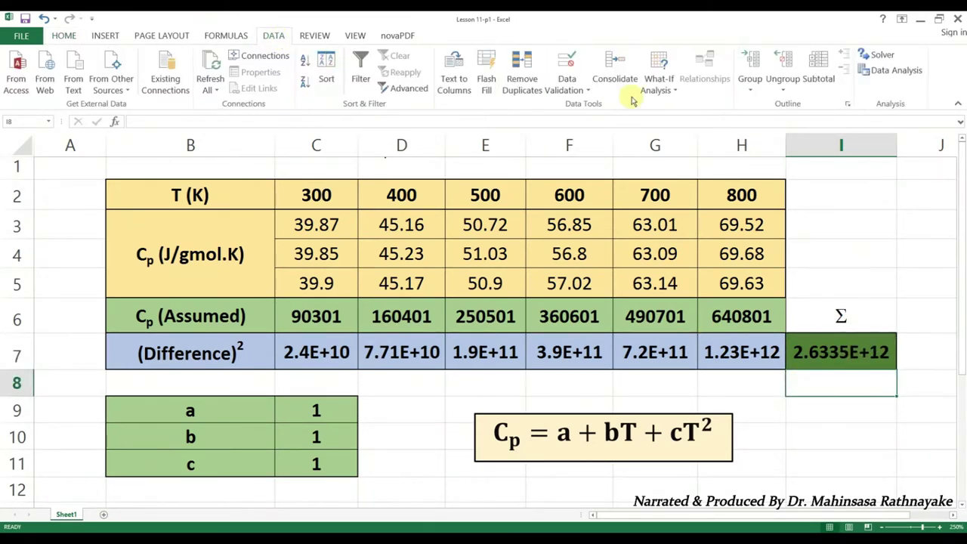
click(877, 57)
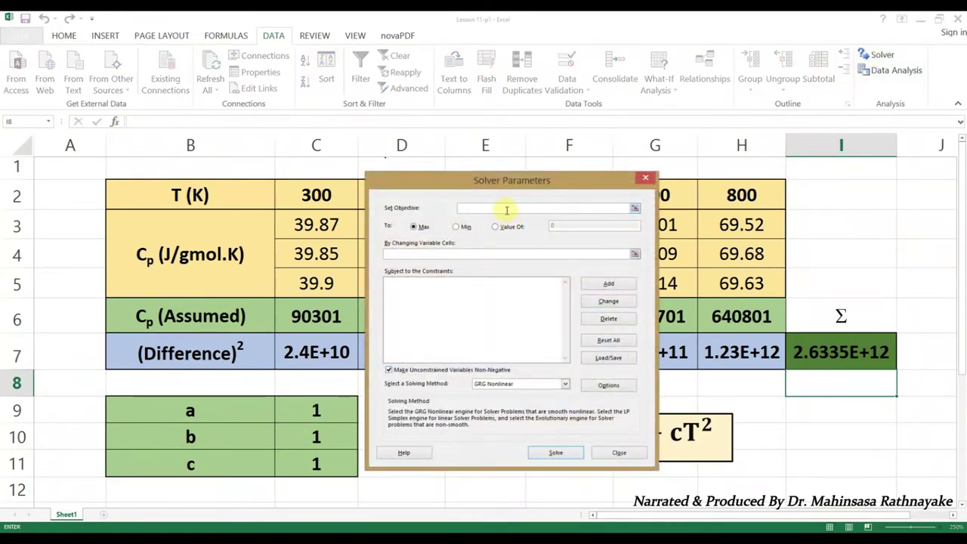
click(824, 350)
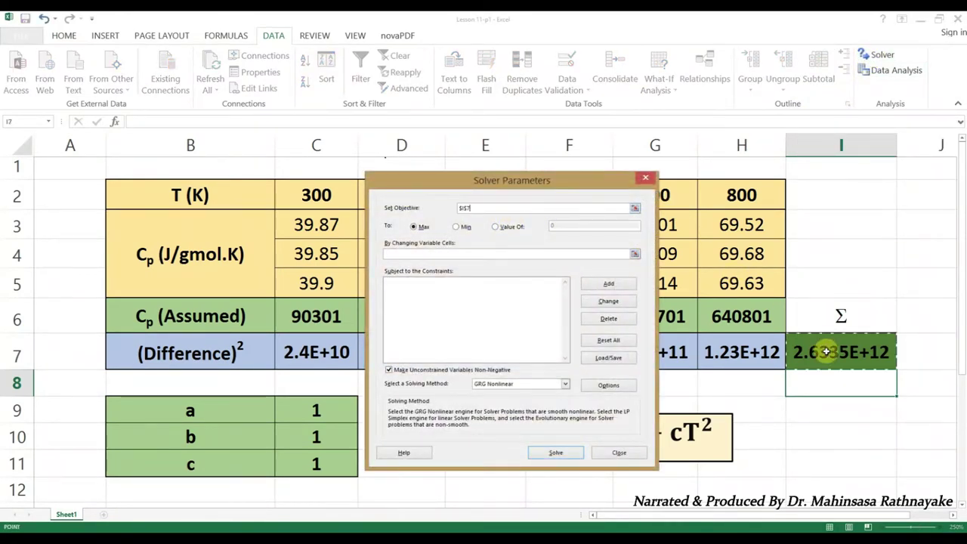
click(496, 227)
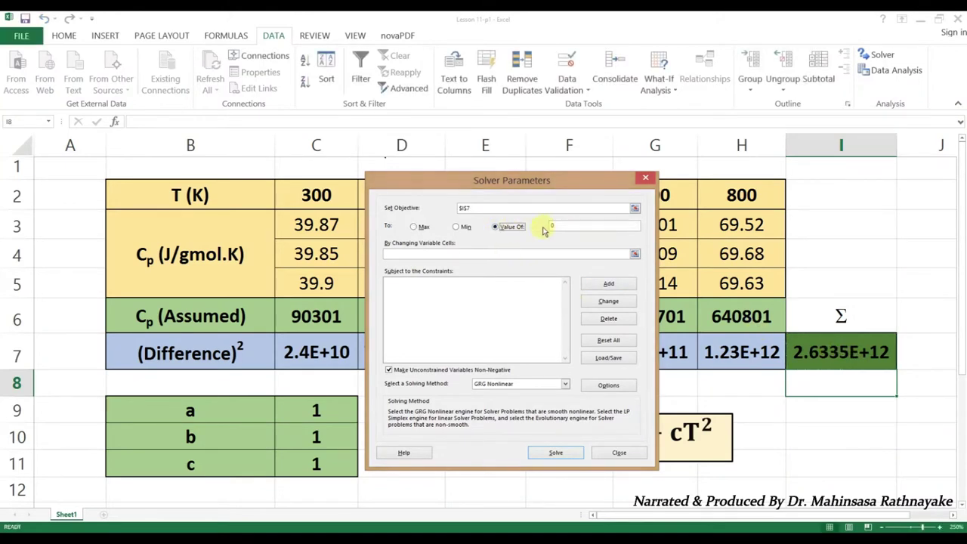
Step: Solve with the coefficient cells C9:C11 as the changing variables and keep the Solver solution
click(452, 255)
drag(302, 408, 304, 457)
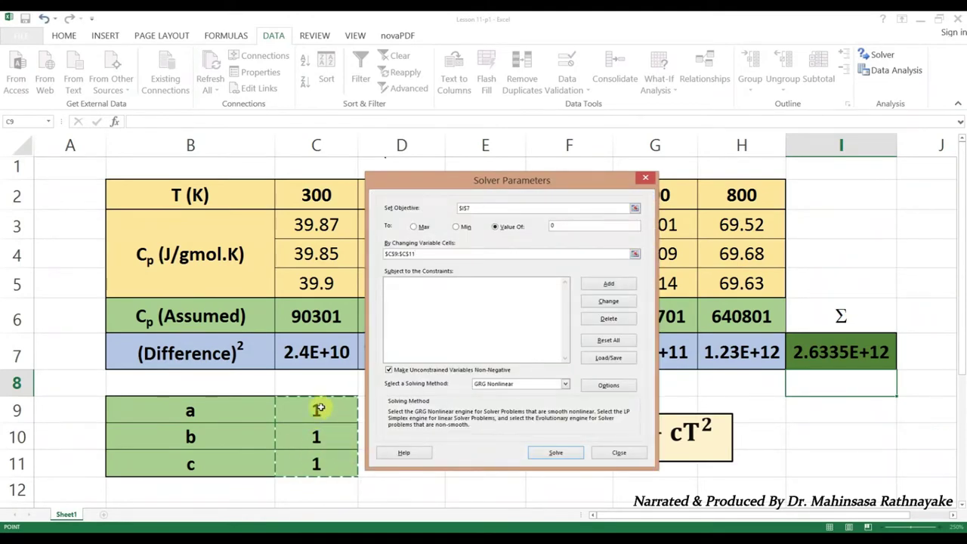
click(555, 453)
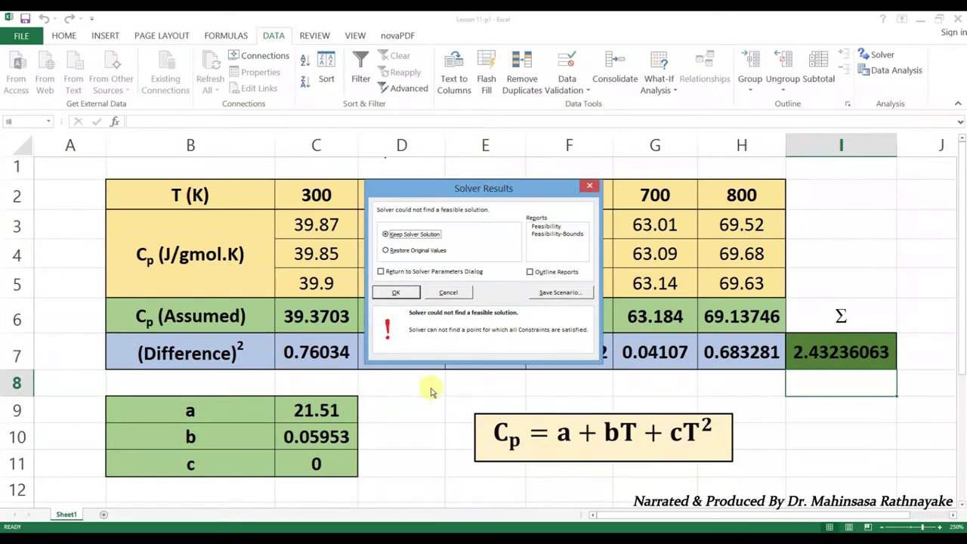
click(400, 293)
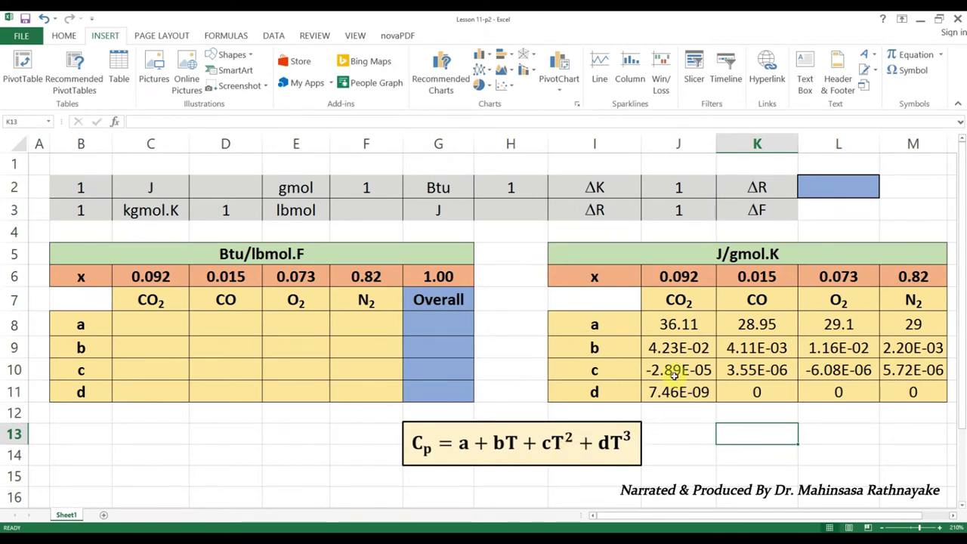
click(718, 253)
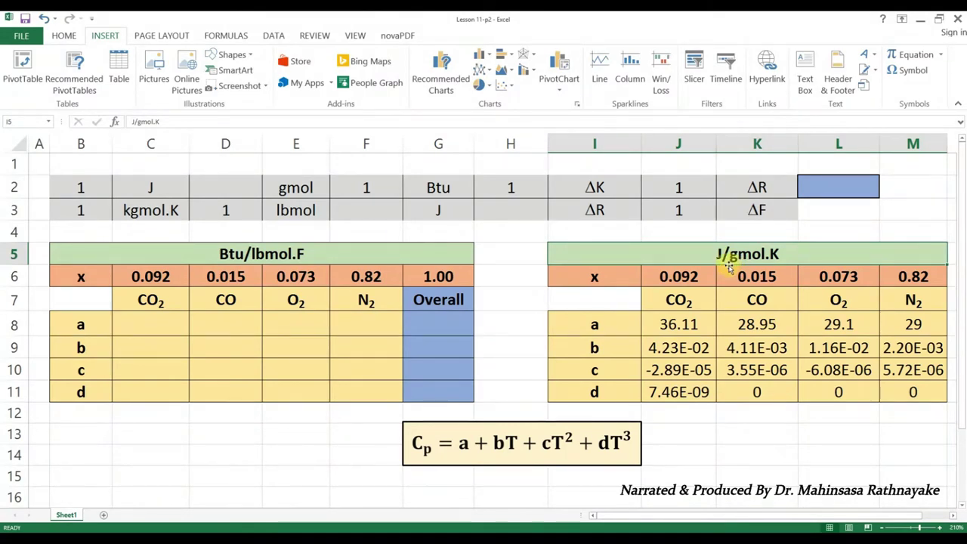
click(299, 252)
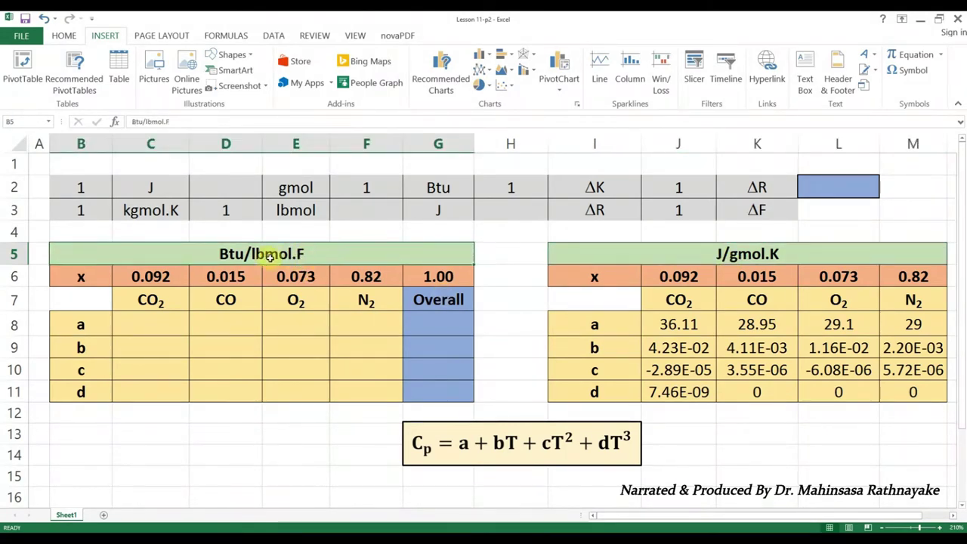
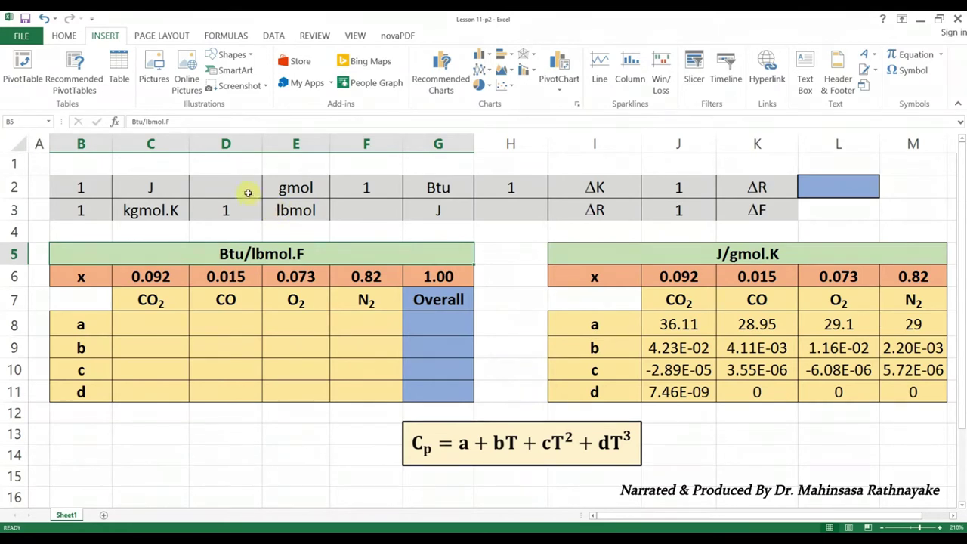
Step: Convert the 1 lbmol in D3 to gmol in D2 using CONVERT on D3 from "lbm" to grams
click(247, 193)
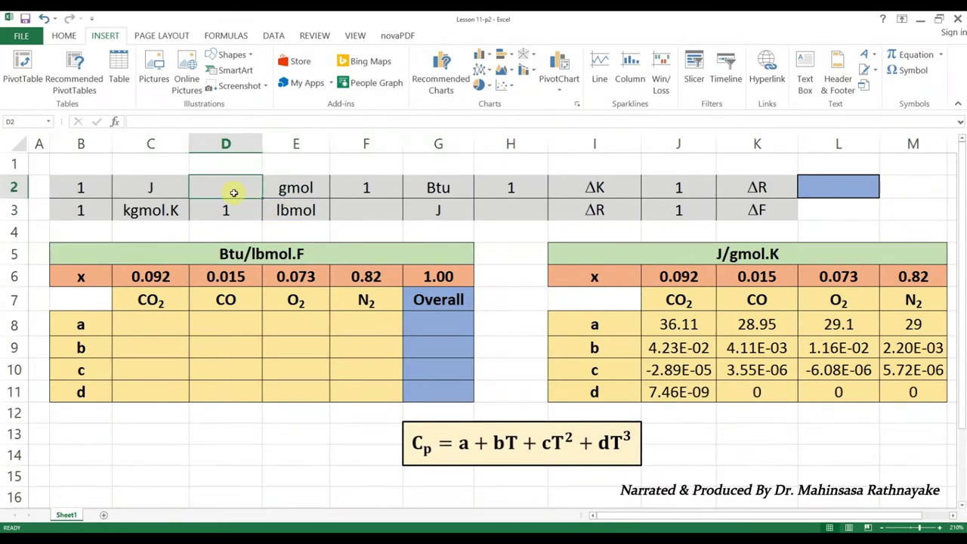
text(=)
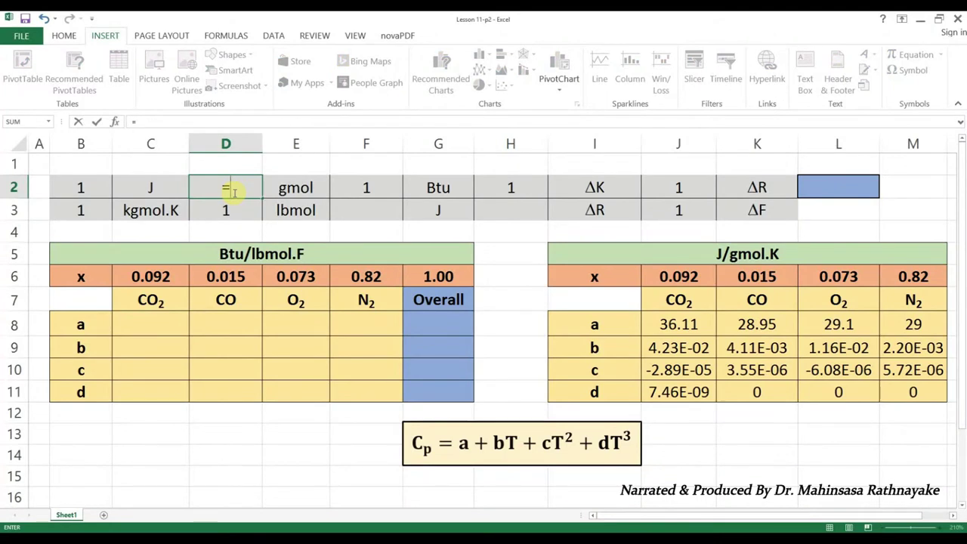
text(Co)
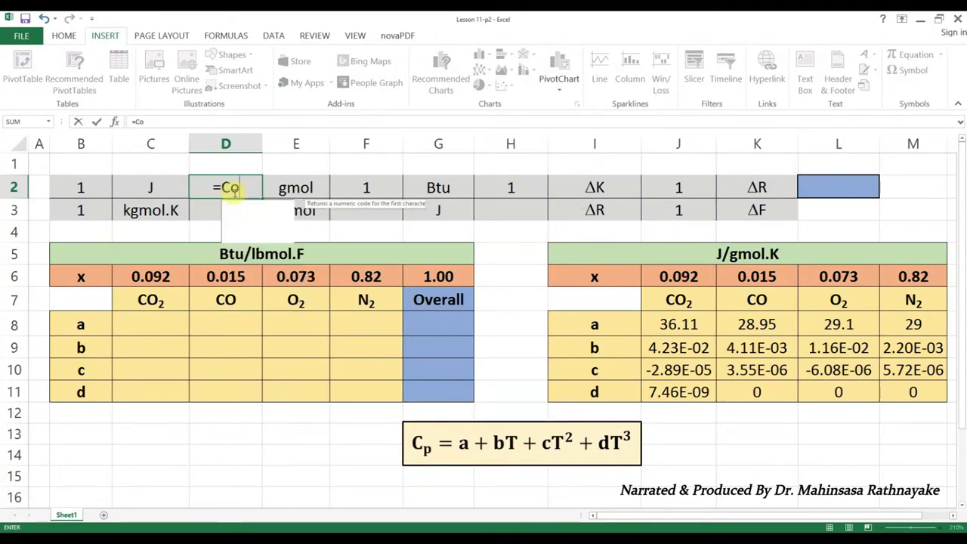
text(nvert()
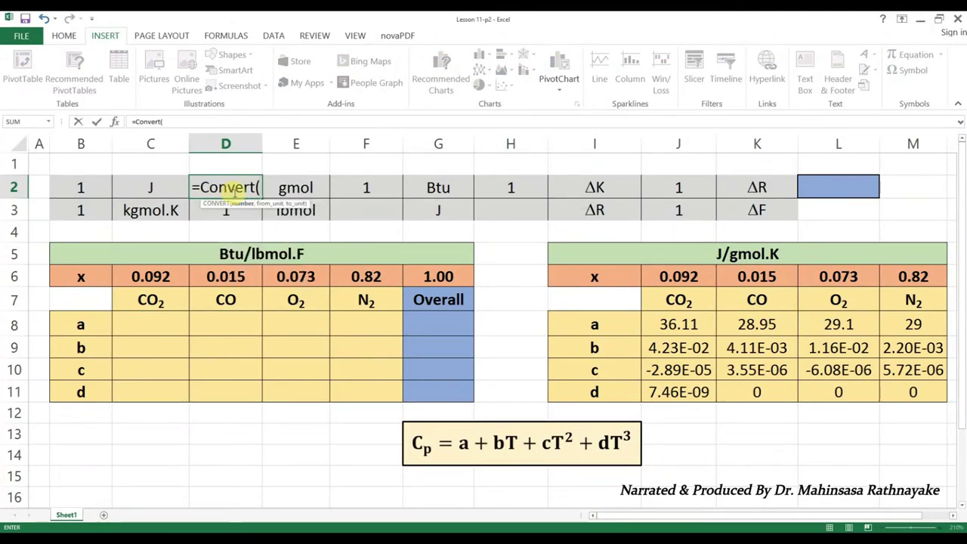
click(227, 213)
text(,)
double_click(300, 227)
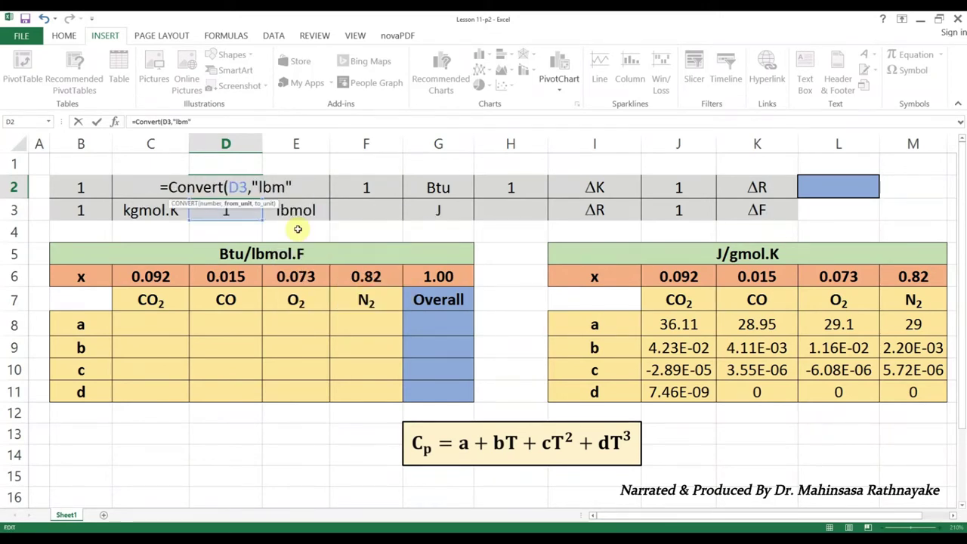
text(,)
double_click(315, 212)
key(Return)
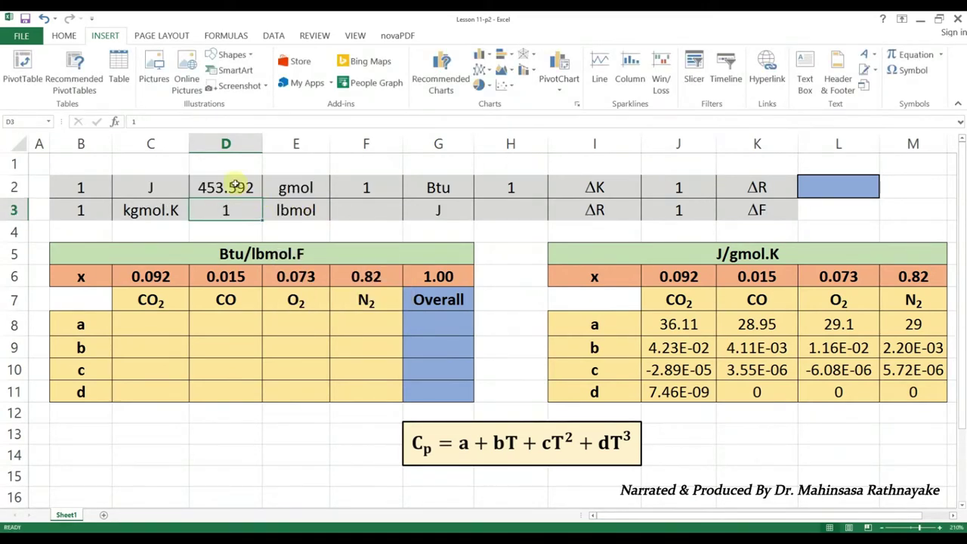
Step: Convert the 1 Btu in F2 to joules in F3 with =CONVERT(F2,"BTU","J")
click(368, 212)
text(=Convert()
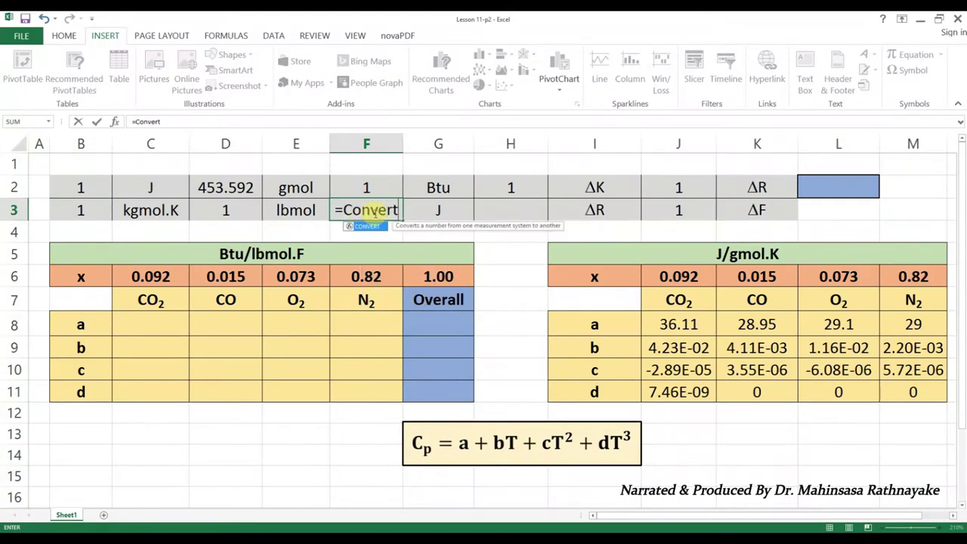
click(382, 188)
text(,)
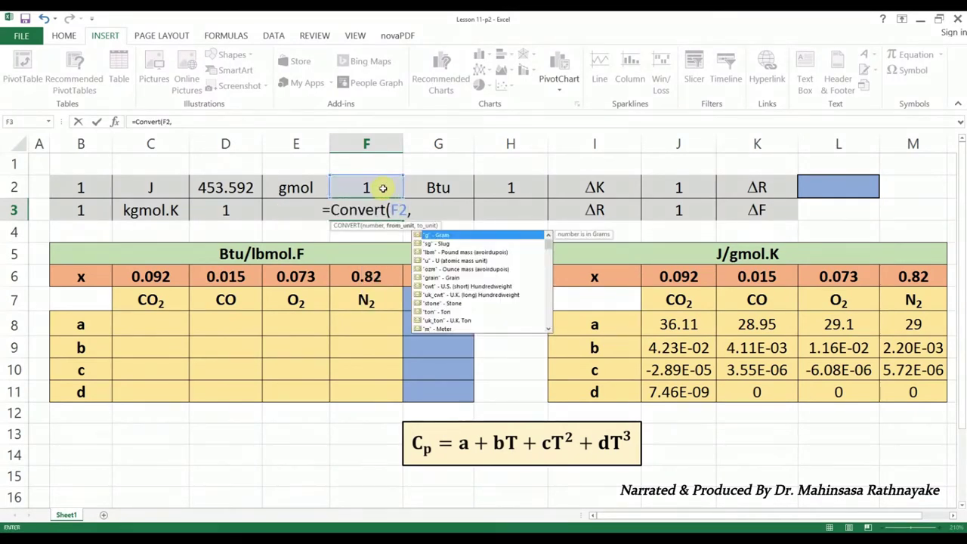
text("BTU",)
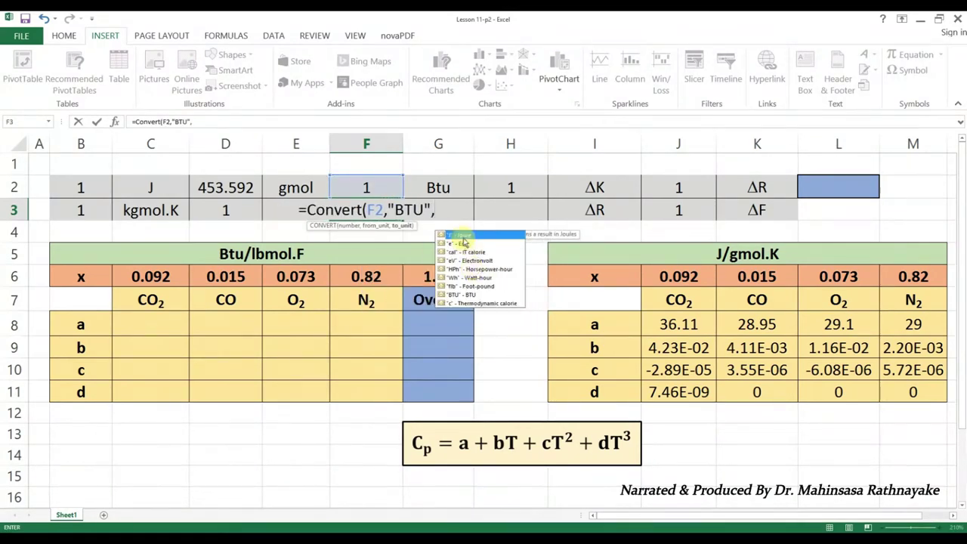
double_click(460, 235)
text())
key(Return)
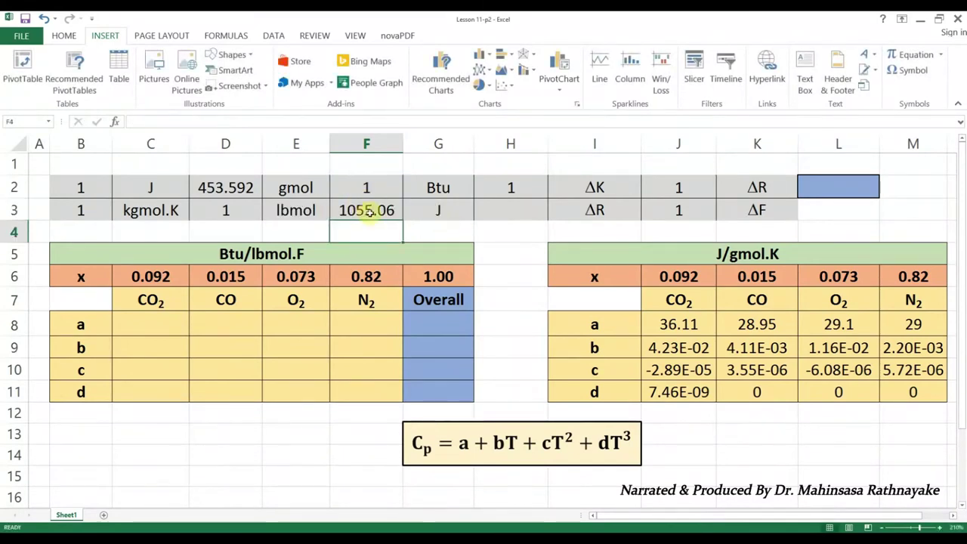
Step: Convert the kelvin value in H2 to Rankine in H3 with =CONVERT(H2,"K","Rank")
click(519, 213)
text(=Convert()
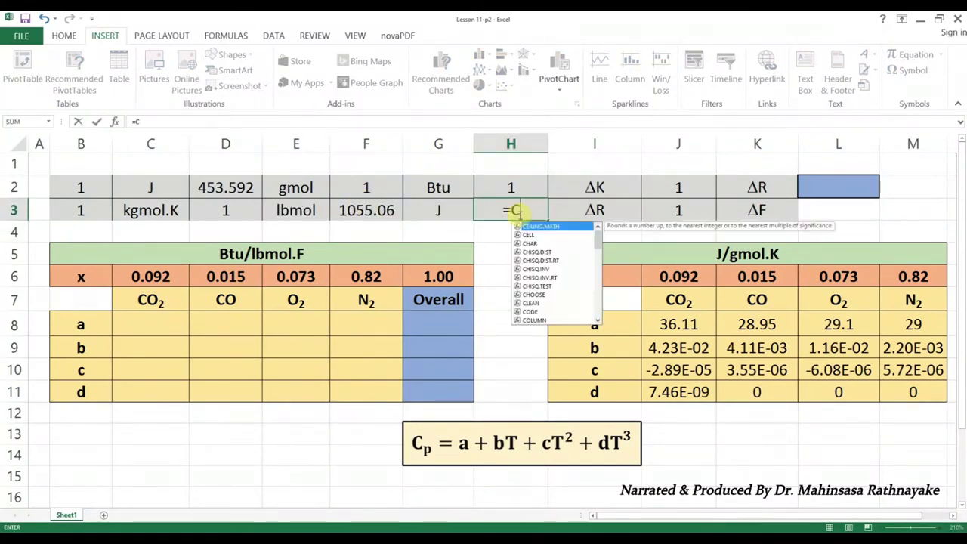
click(533, 185)
text(,"K",)
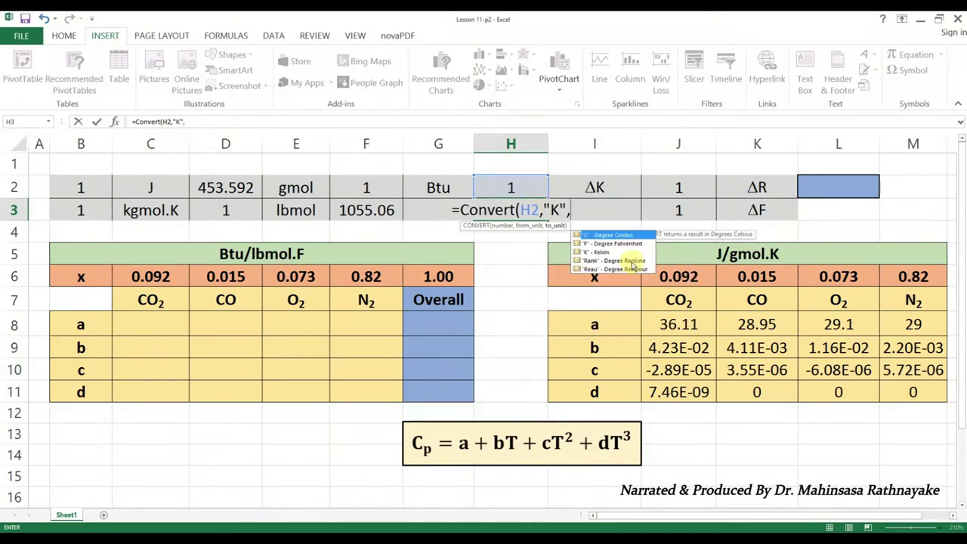
double_click(616, 260)
text())
key(Return)
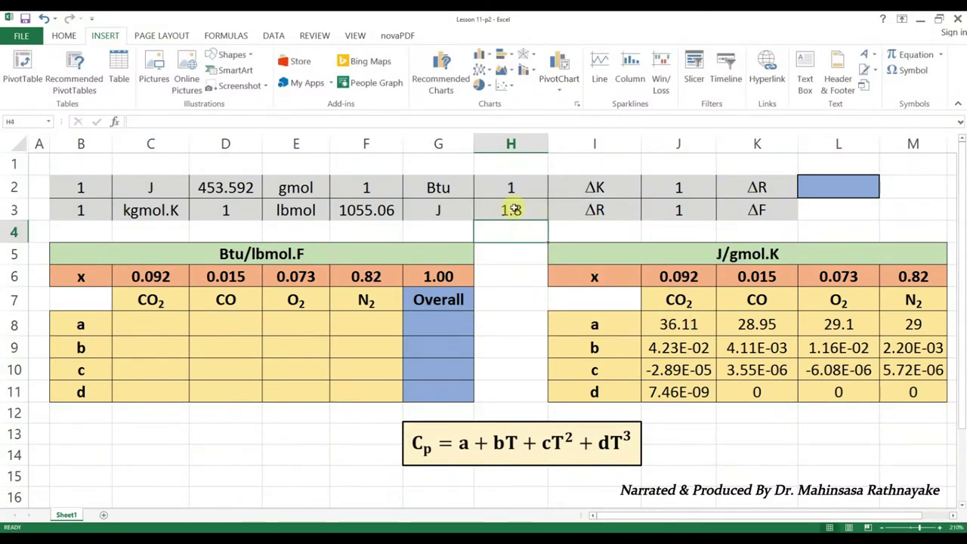
Step: Start the overall conversion factor formula in L2 with the numerator product =B2*D2*F2*H2*J2
click(840, 188)
text(=)
click(100, 189)
text(*)
click(217, 186)
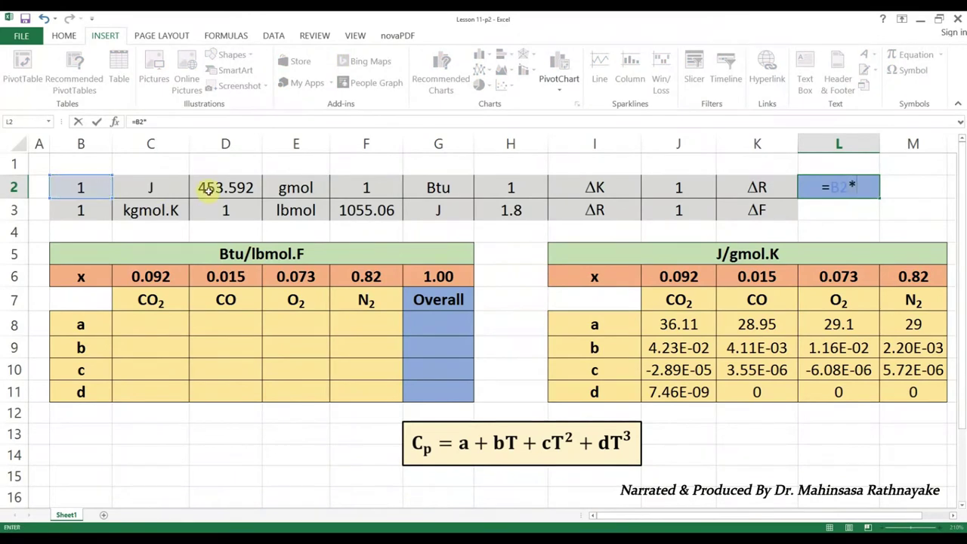
text(*)
click(366, 188)
text(*)
click(512, 188)
text(*)
click(679, 189)
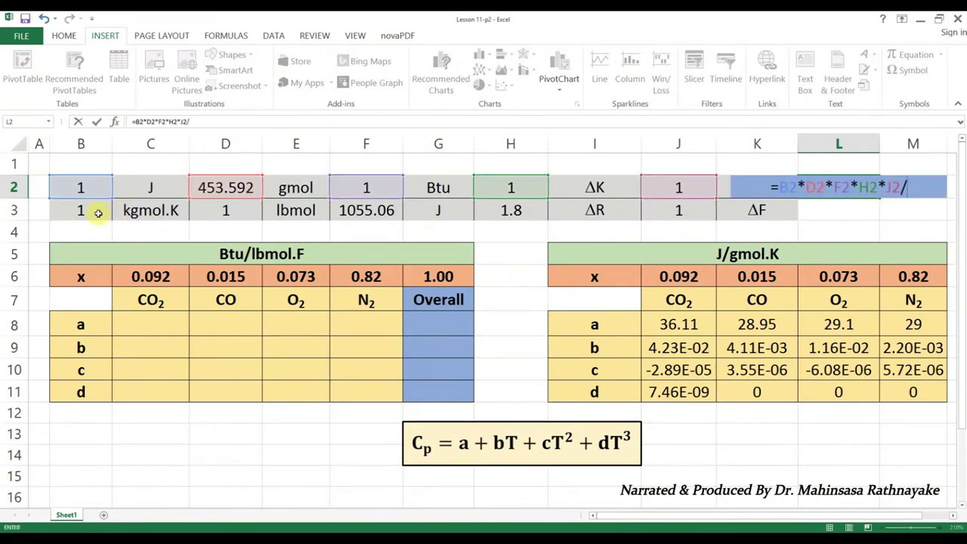
Step: Complete the L2 formula by dividing by the denominator product (B3*D3*F3*H3*J3)
text(()
click(99, 214)
text(*)
click(225, 211)
text(*)
click(366, 211)
text(*)
click(512, 210)
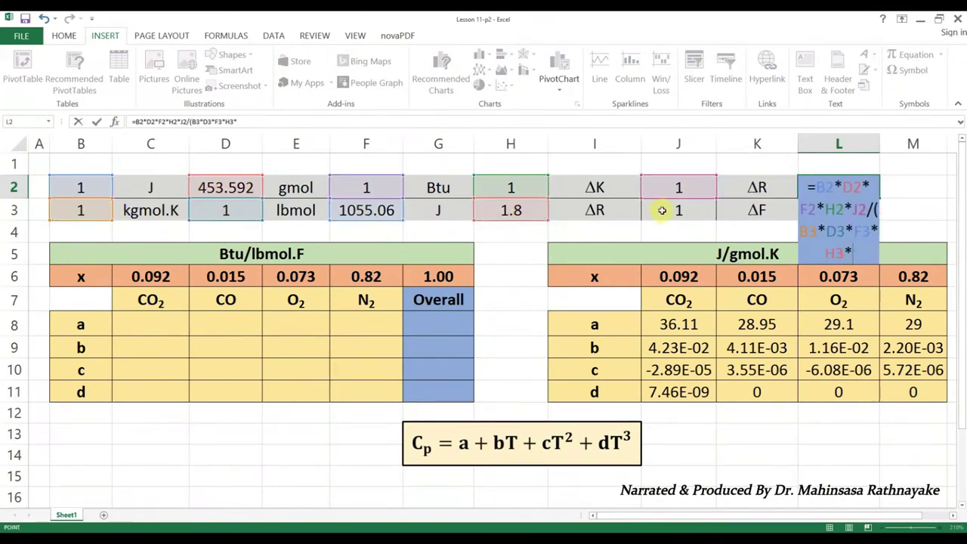
click(662, 210)
text())
key(Return)
click(839, 182)
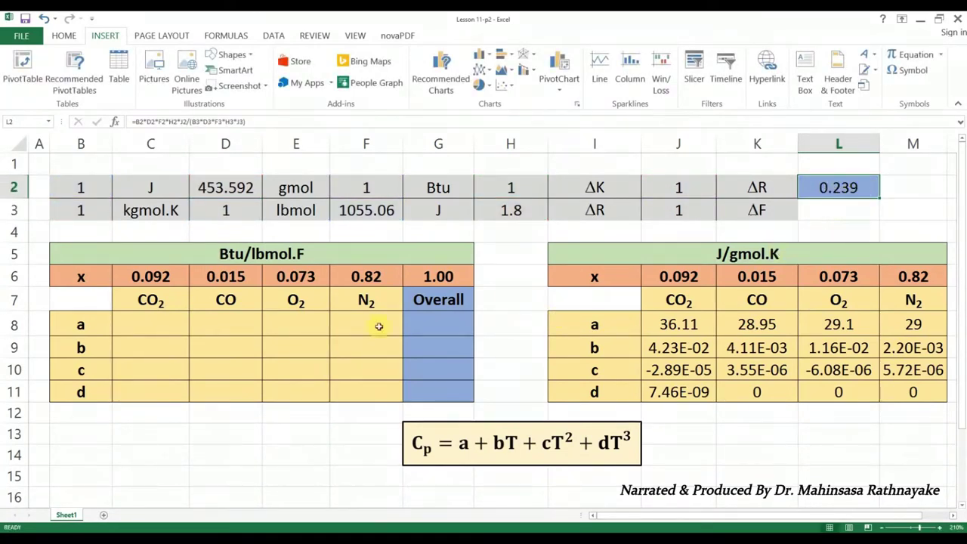
Step: Convert coefficient a of CO2 to Btu/lbmol.F in C8 with =J8*L2
click(141, 325)
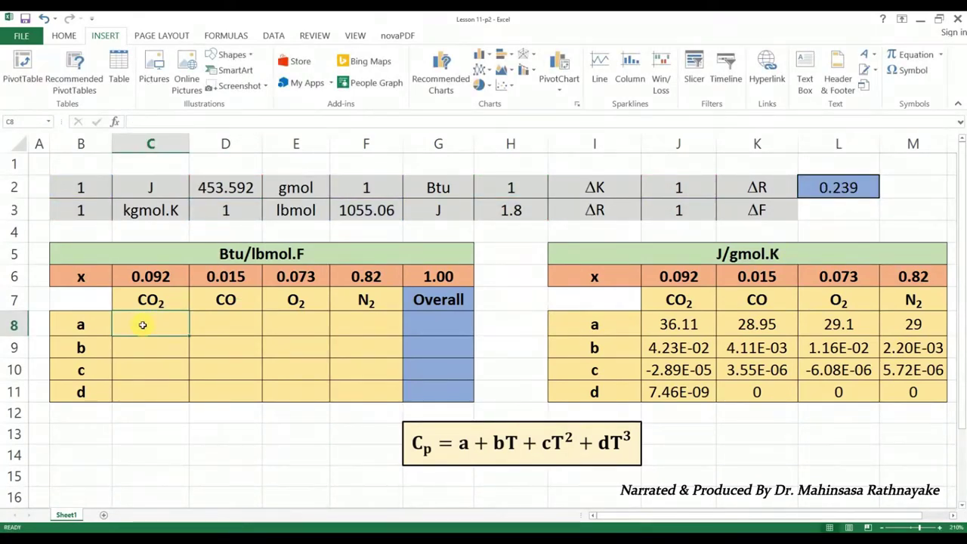
text(=)
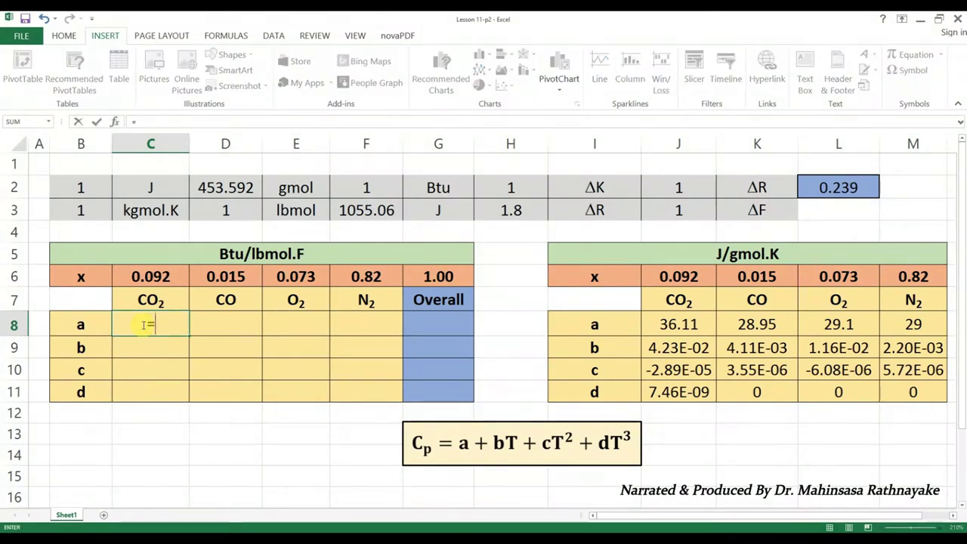
click(697, 324)
text(*)
click(832, 191)
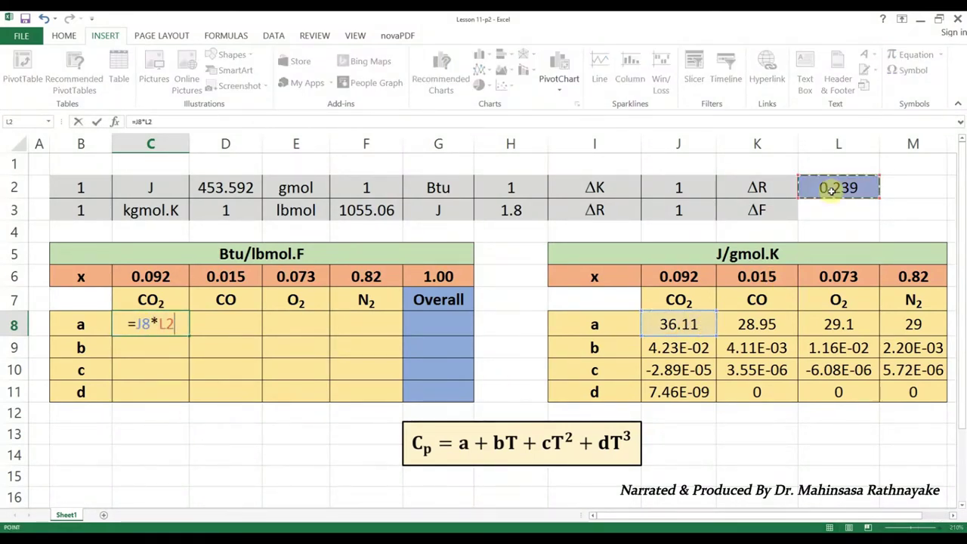
key(Return)
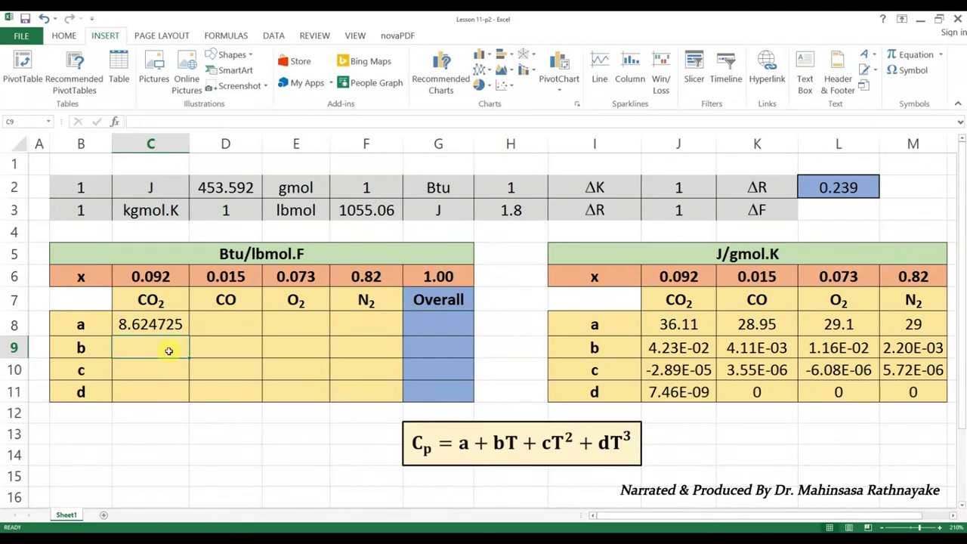
Step: Convert coefficient b of CO2 in C9 with =J9*L2/H3
text(=)
click(668, 347)
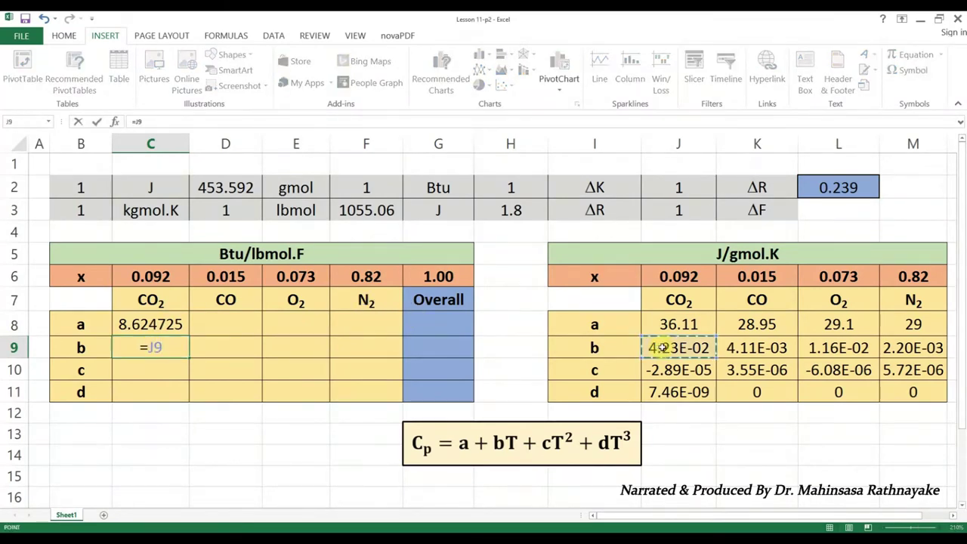
text(*)
click(853, 189)
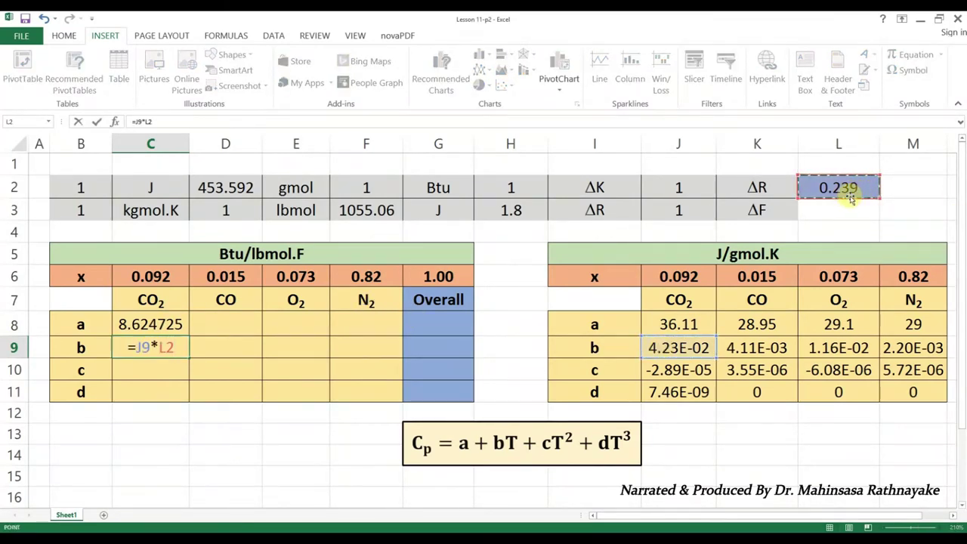
text(/)
click(517, 213)
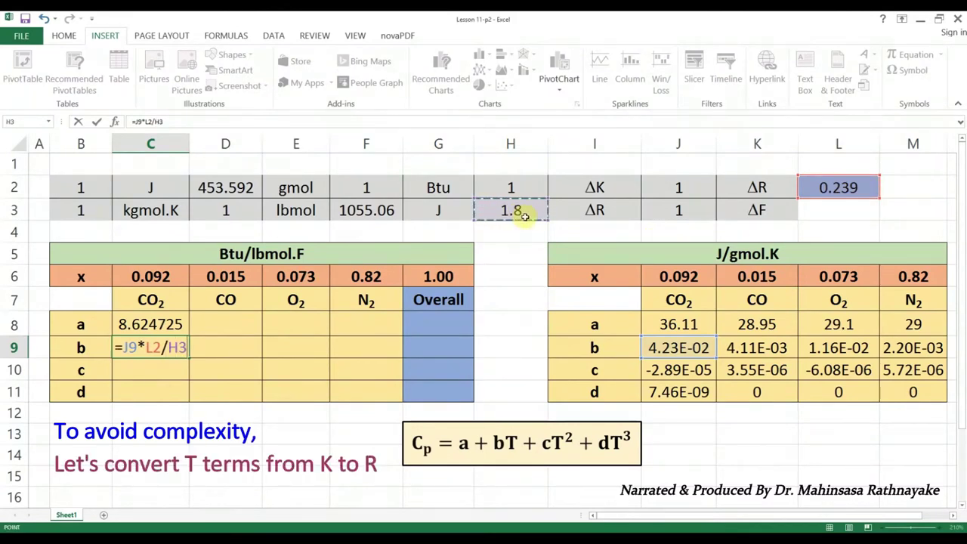
key(Return)
Step: Convert coefficient c of CO2 in C10 with =J10*L2/H3^2
text(=)
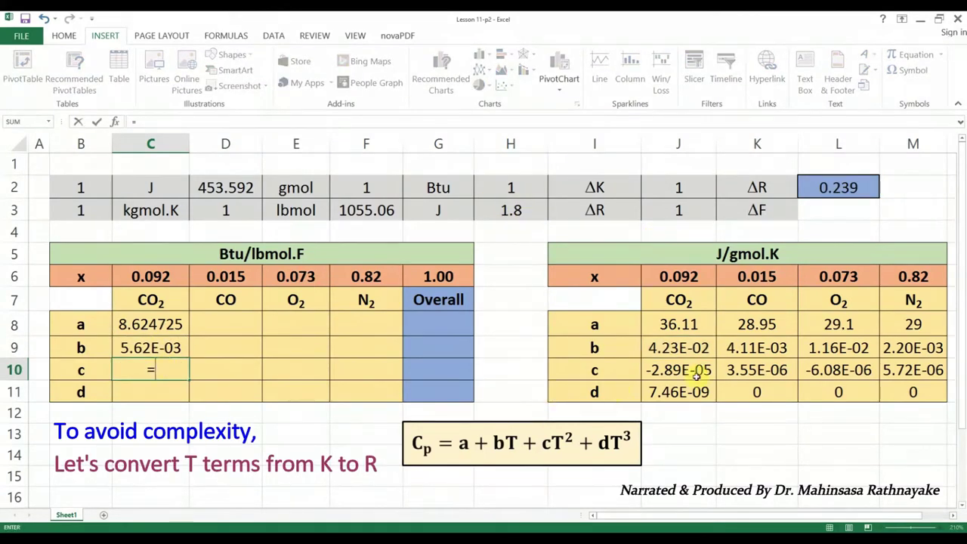
click(697, 373)
text(*)
click(835, 193)
text(/)
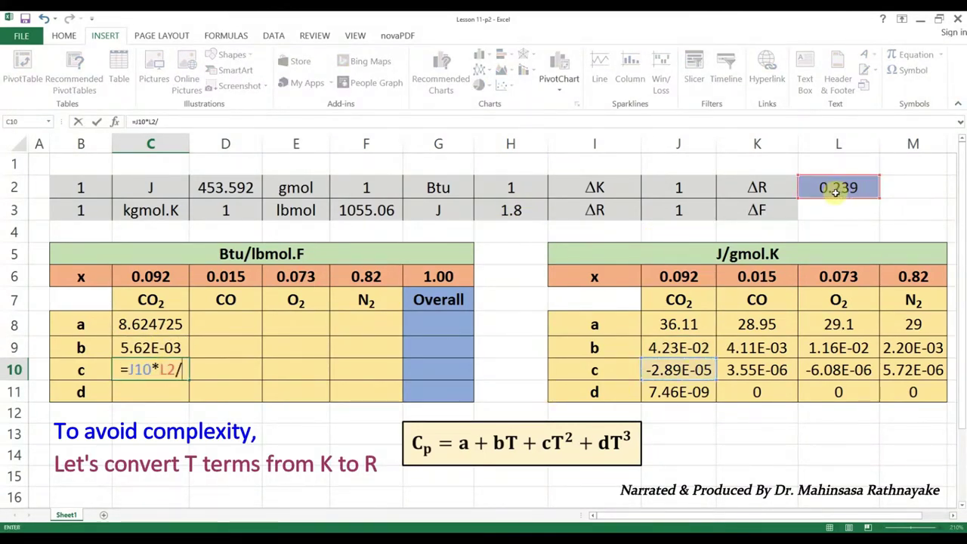
click(510, 211)
text(^2)
key(Return)
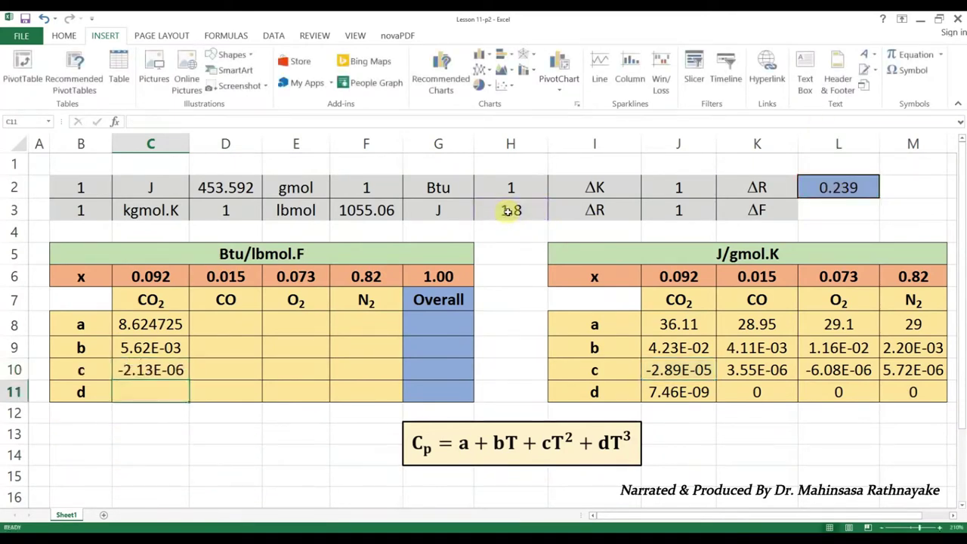
Step: Convert coefficient d of CO2 in C11 with =J11*L2/H3^3
text(=)
click(648, 394)
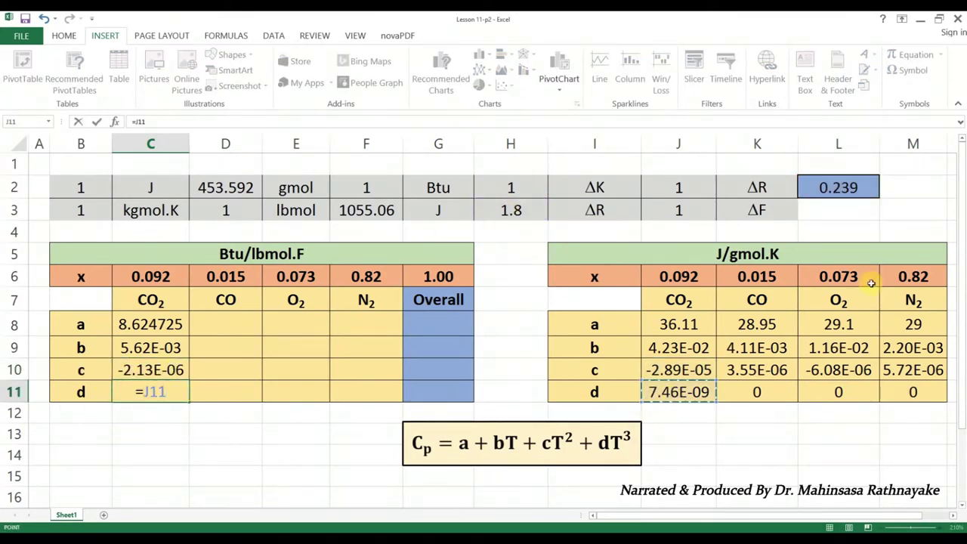
text(*)
click(857, 191)
text(/)
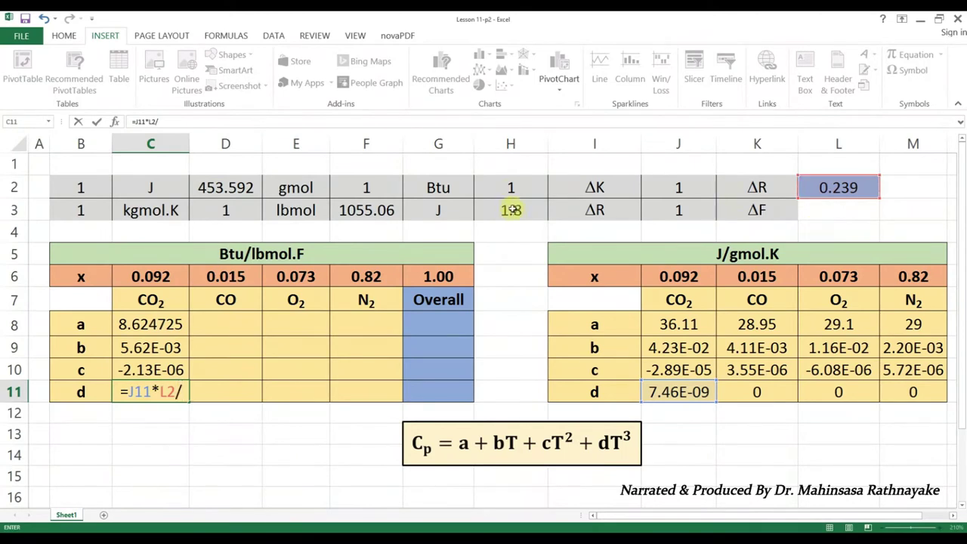
click(511, 211)
text(^3)
key(Return)
Step: Make the L2 reference absolute in C8, and both the L2 and H3 references absolute in C9
double_click(156, 323)
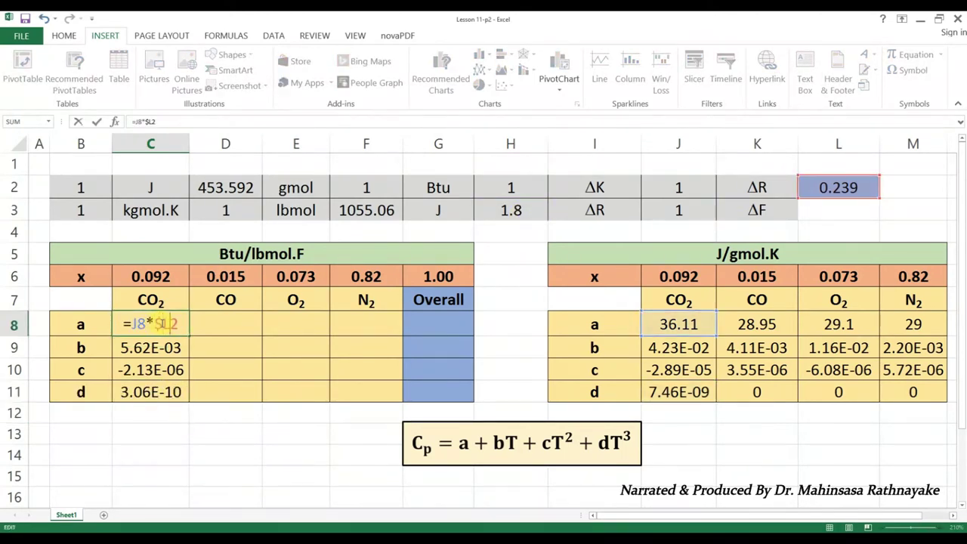
key(Return)
double_click(151, 346)
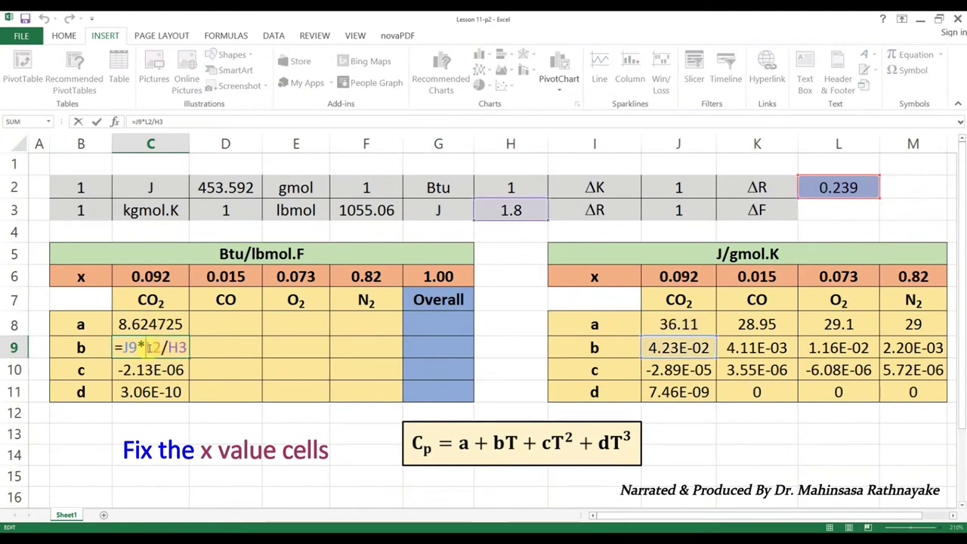
key(F4)
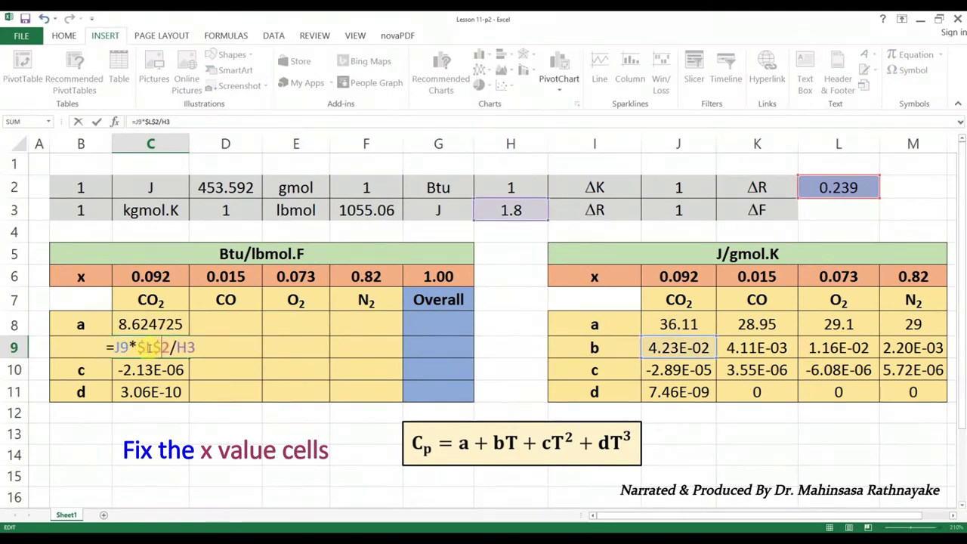
key(F4)
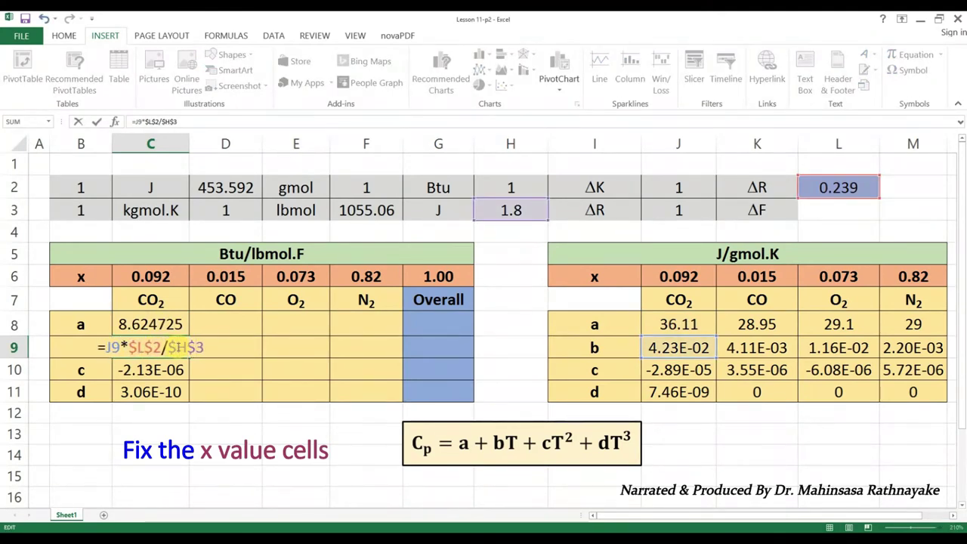
key(Return)
Step: Make the L2 and H3 references absolute in the CO2 formulas for coefficients c and d in C10 and C11
double_click(155, 370)
key(F4)
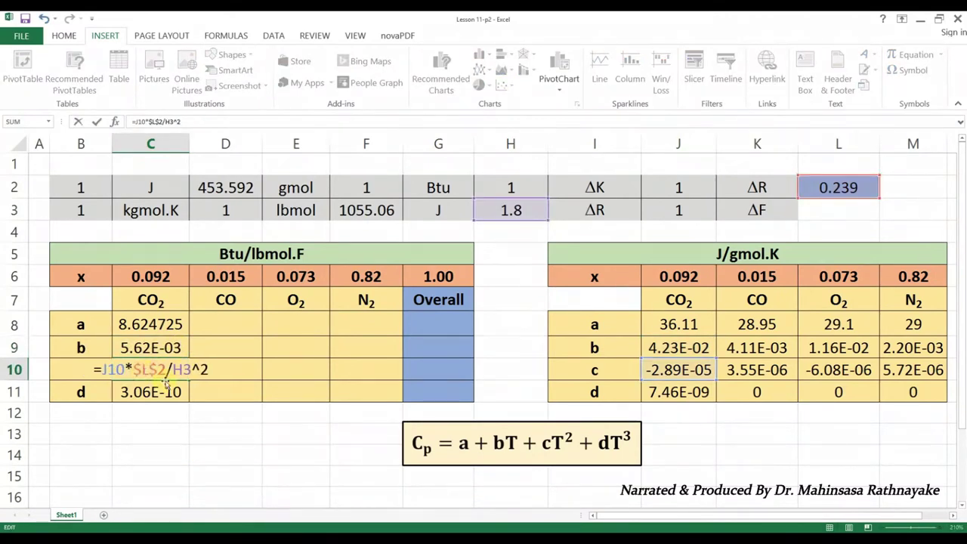
click(174, 369)
key(F4)
key(Return)
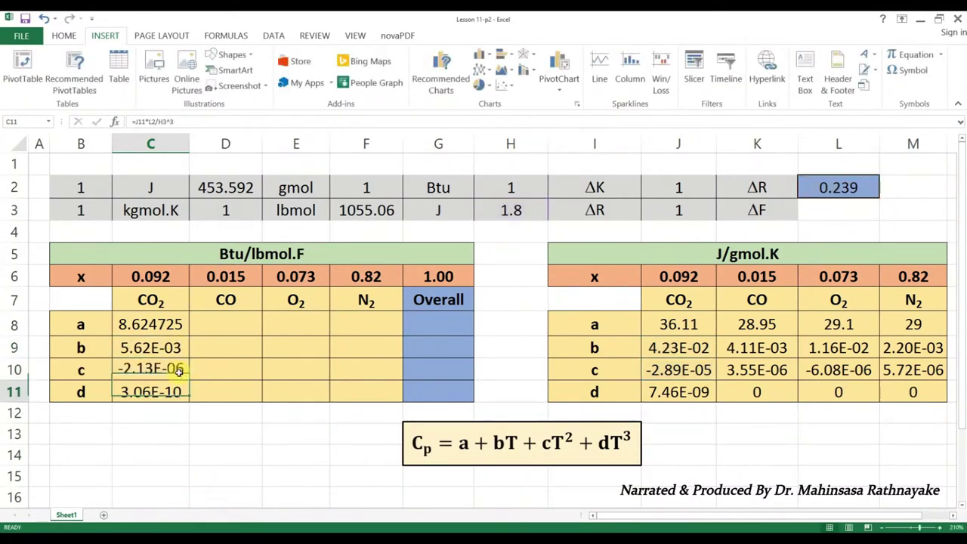
double_click(150, 391)
key(F4)
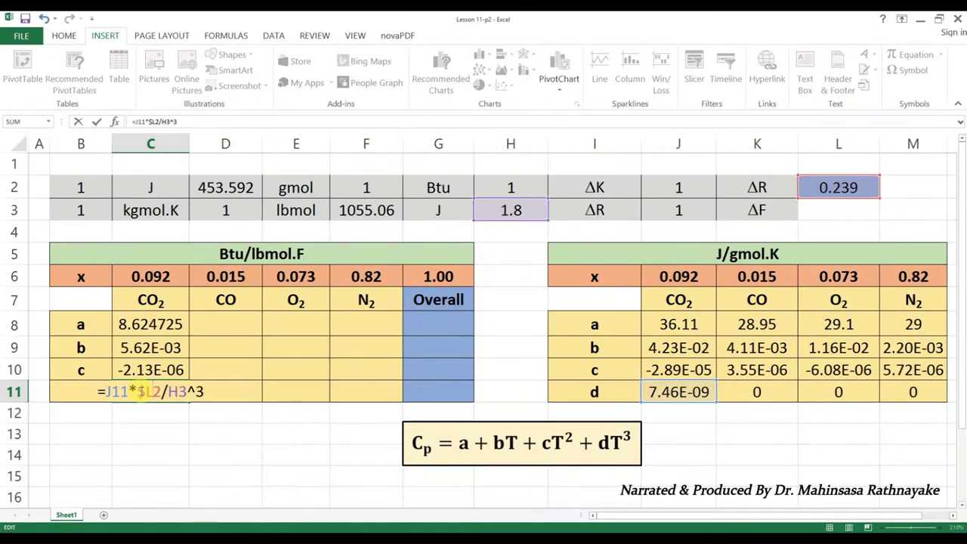
key(F4)
key(Return)
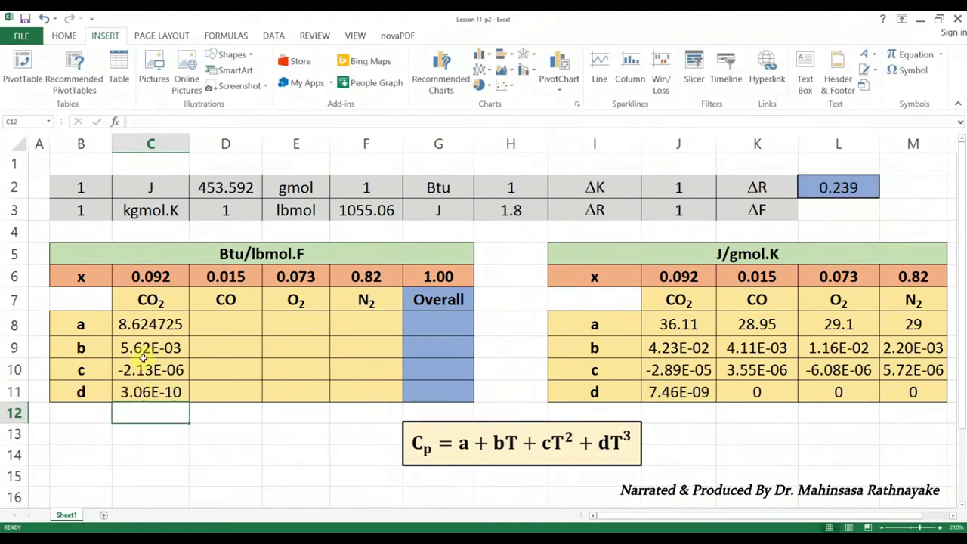
Step: Fill the CO2 conversion formulas for coefficients a to d across the CO, O2 and N2 columns through F
click(168, 332)
drag(189, 336, 371, 339)
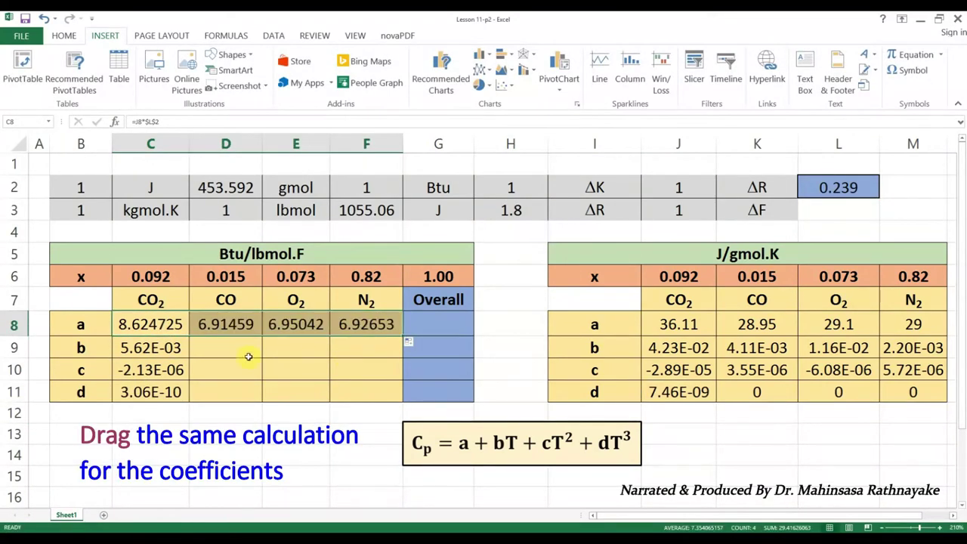
click(257, 331)
click(180, 350)
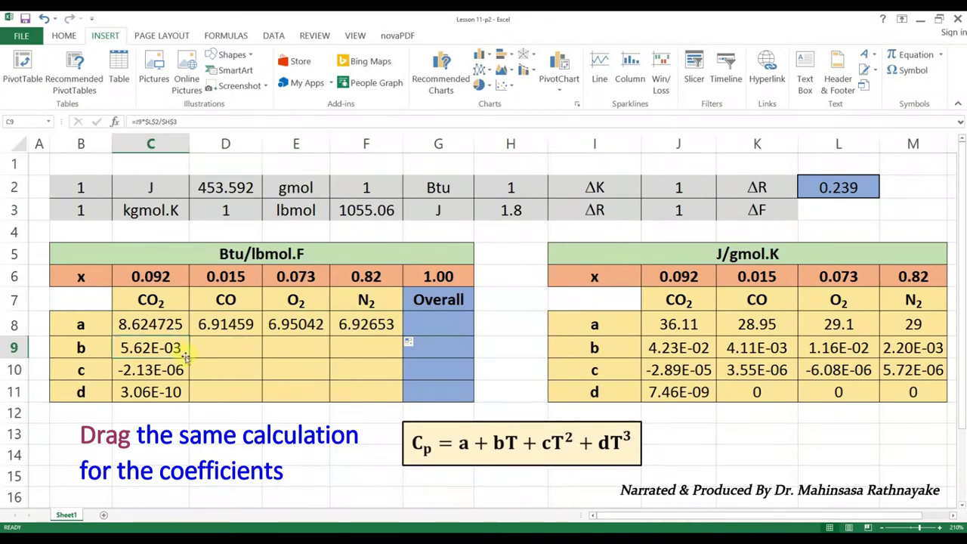
drag(188, 359, 367, 352)
click(187, 372)
drag(189, 380, 368, 373)
click(178, 393)
drag(189, 403, 368, 401)
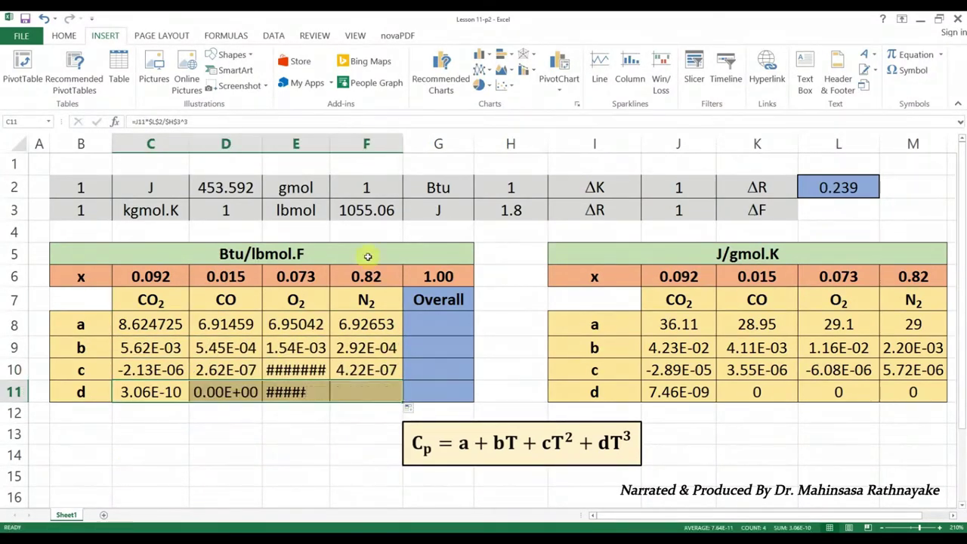
Step: Widen column E slightly so the O2 coefficients fit in their cells
drag(330, 145, 333, 146)
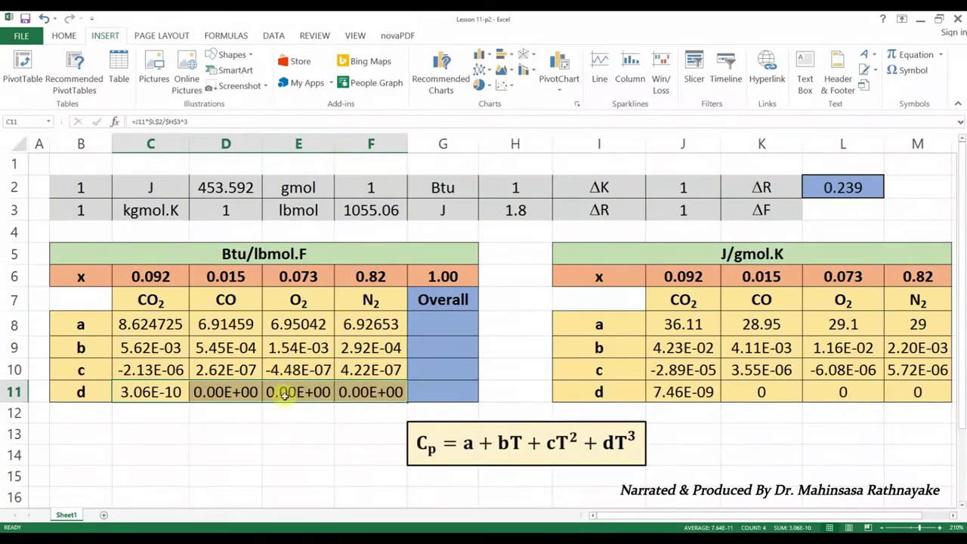
click(264, 436)
click(226, 433)
Step: Build the overall coefficient a in G8 as =C6*C8+D6*D8+E6*E8+F6*F8
click(434, 322)
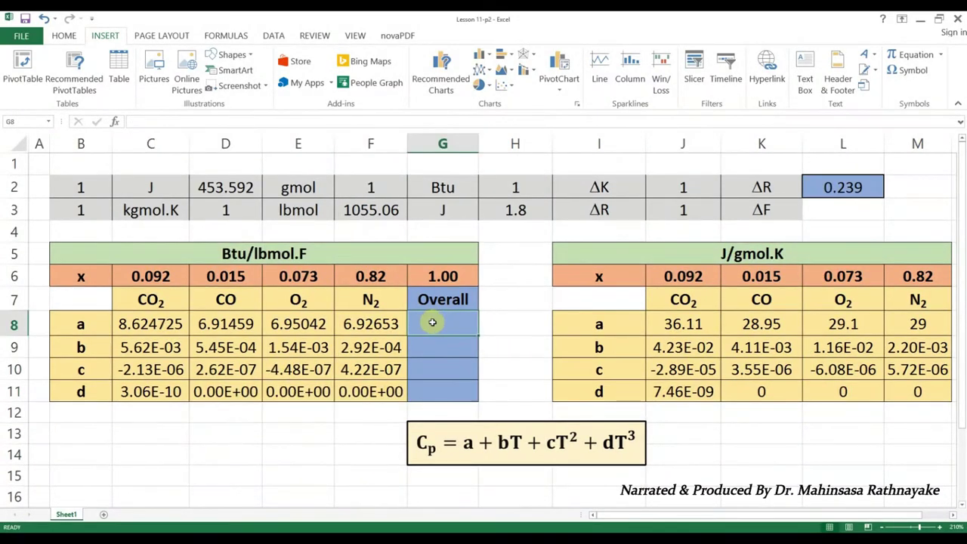
text(=)
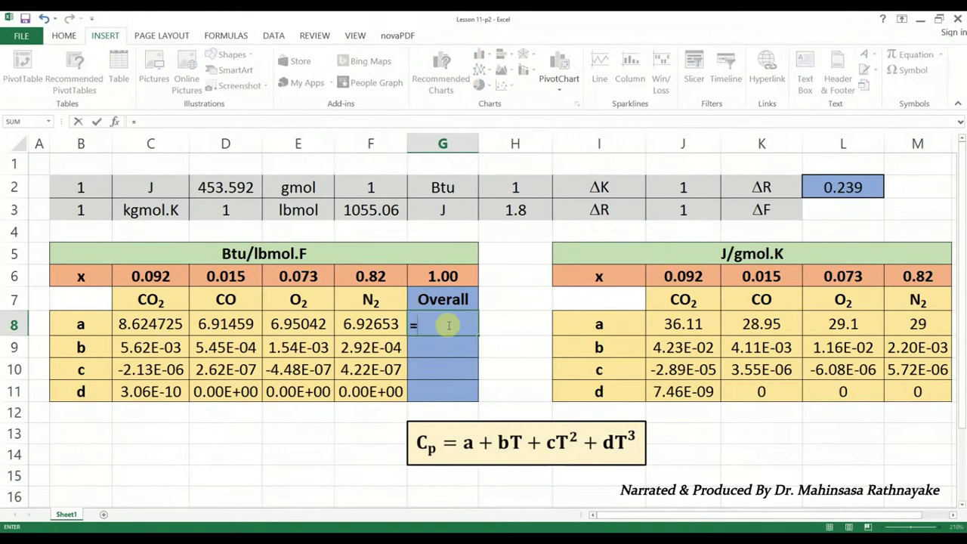
click(155, 277)
text(*)
click(168, 324)
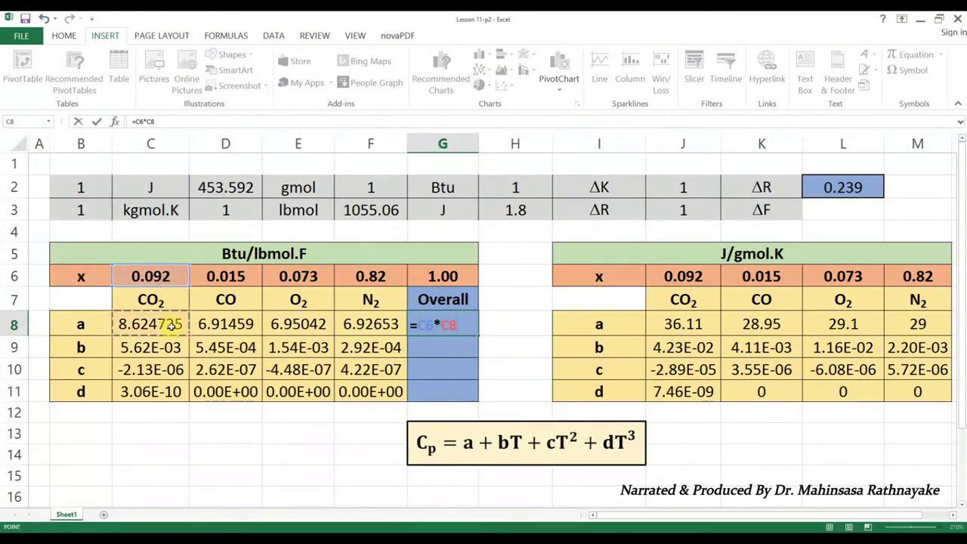
text(+)
click(231, 277)
text(*)
click(229, 324)
text(+)
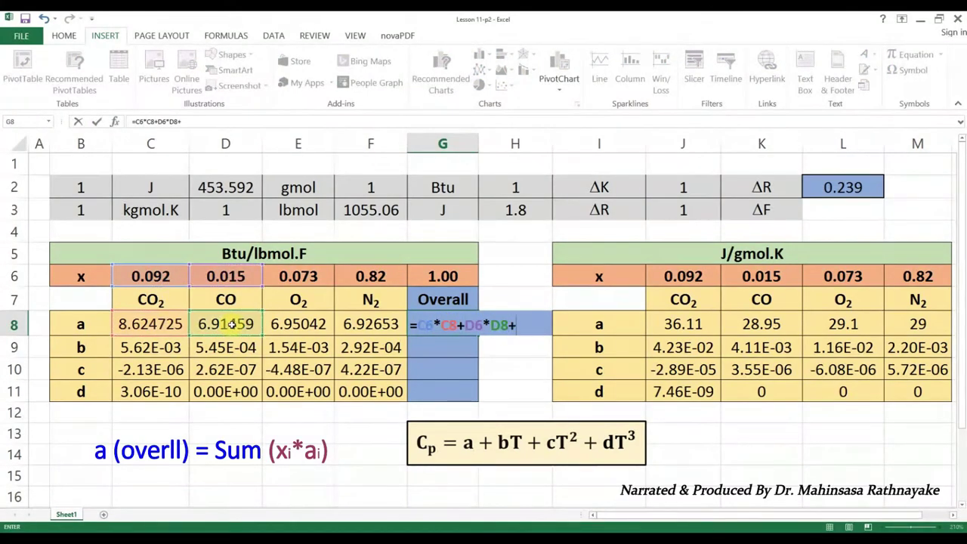
click(311, 278)
text(*)
click(303, 321)
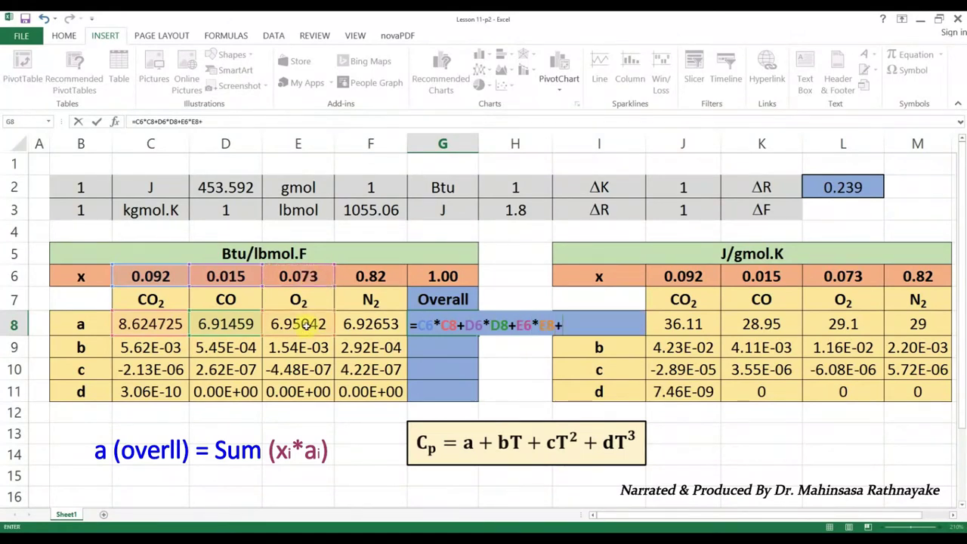
text(+)
click(370, 277)
text(*)
click(365, 324)
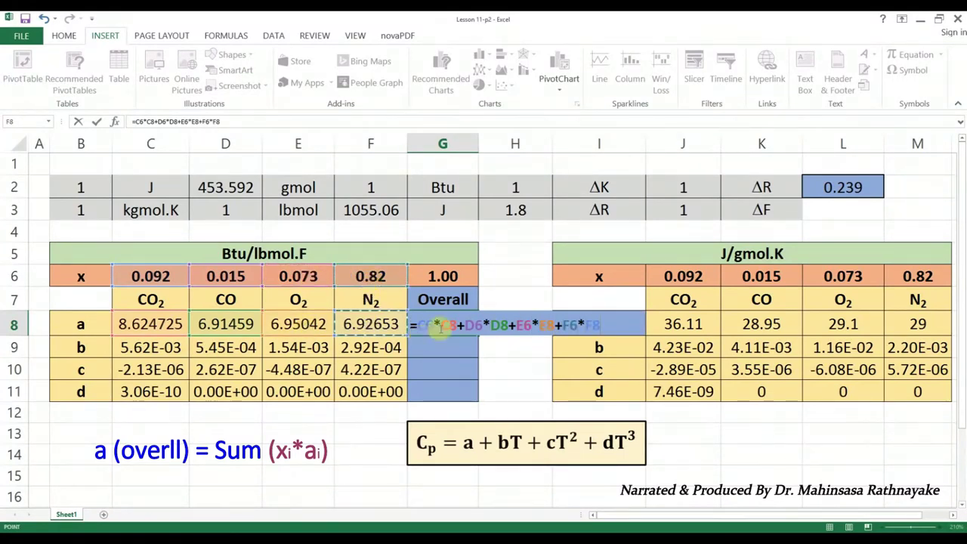
Step: Make the row 6 fraction references absolute in G8 and fill the formula down to G11 for b, c and d
click(428, 325)
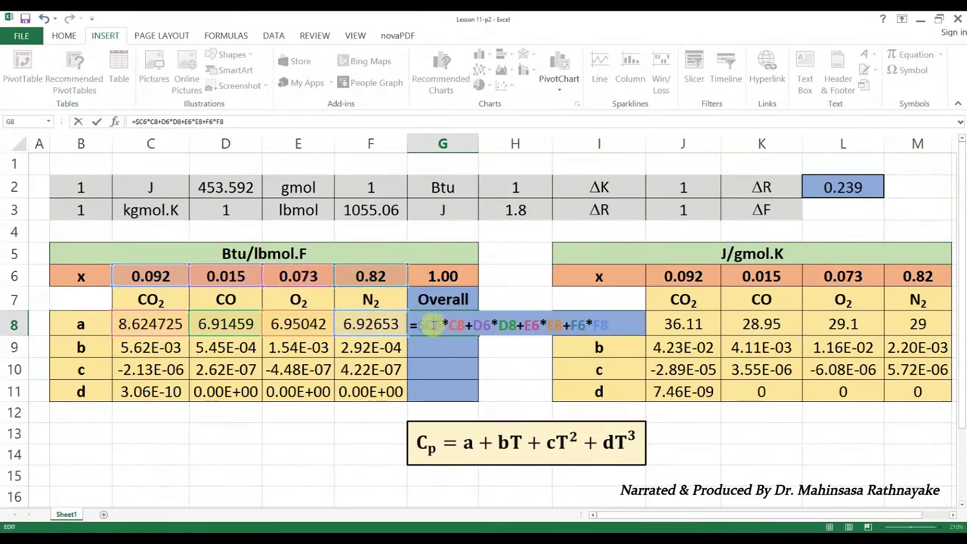
key(F4)
click(486, 325)
key(F4)
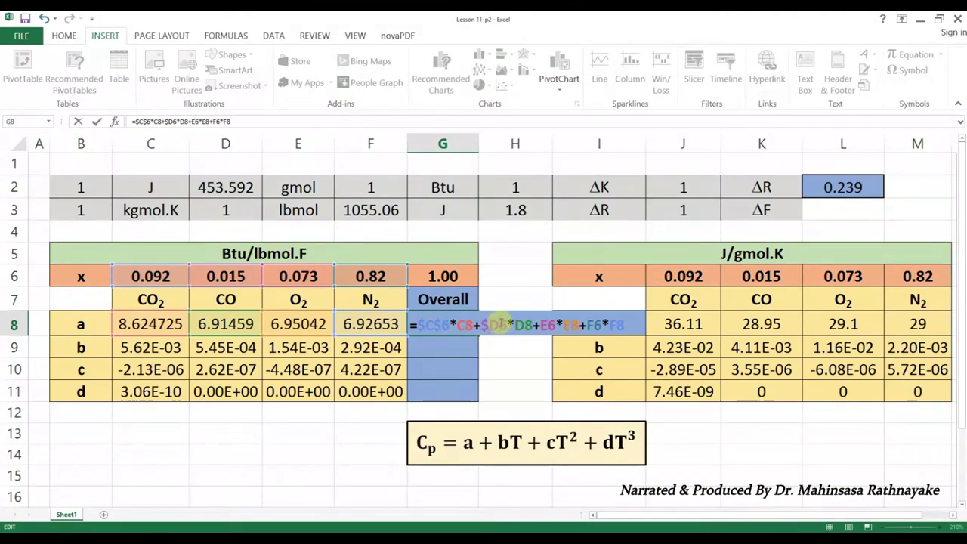
click(559, 325)
key(F4)
click(616, 325)
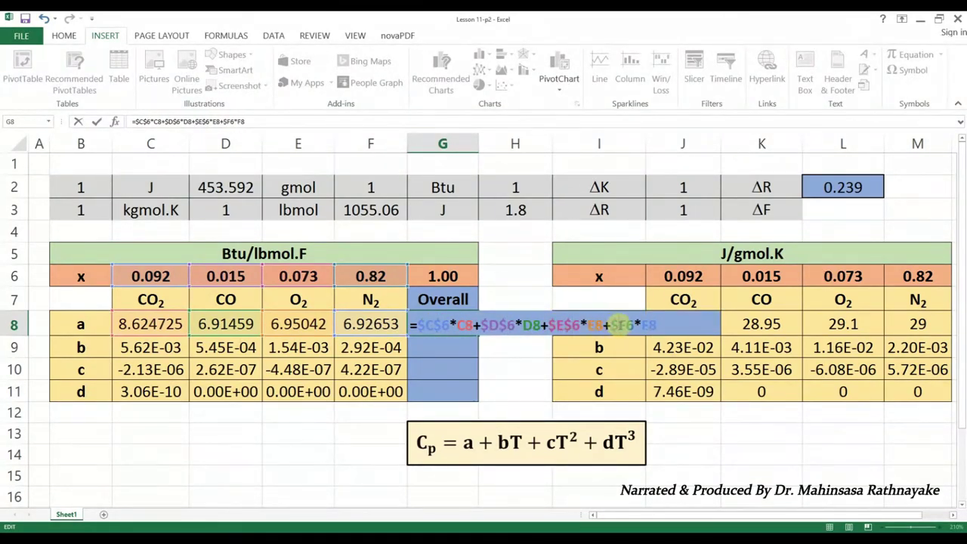
key(F4)
key(ctrl+Return)
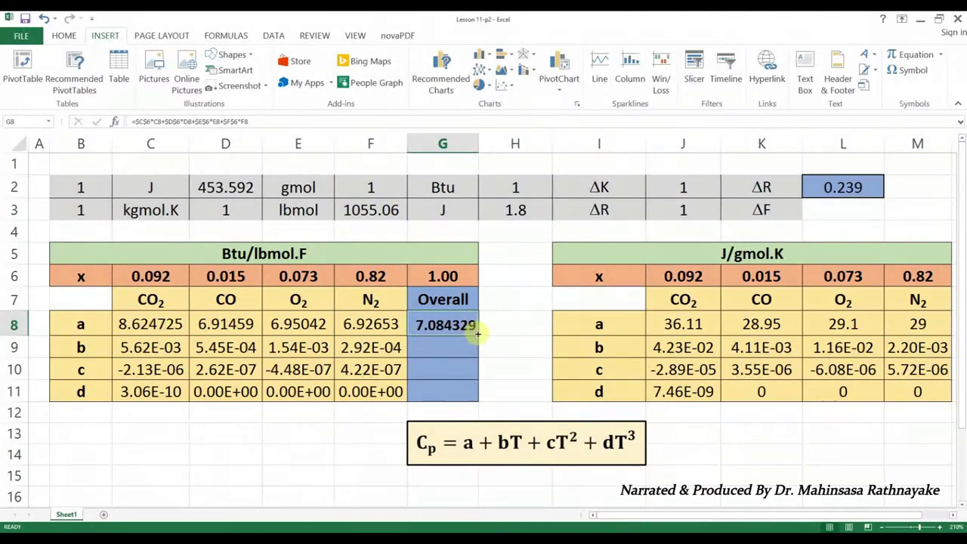
drag(477, 334, 468, 394)
click(464, 390)
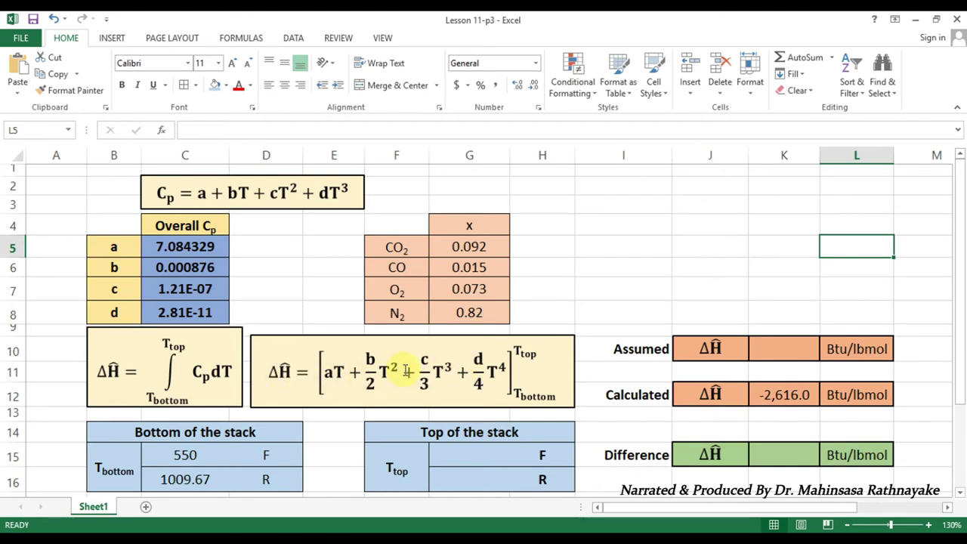
Step: Enter 100 F as the stack-top temperature in G15 of the Lesson 11-p3 workbook
click(473, 455)
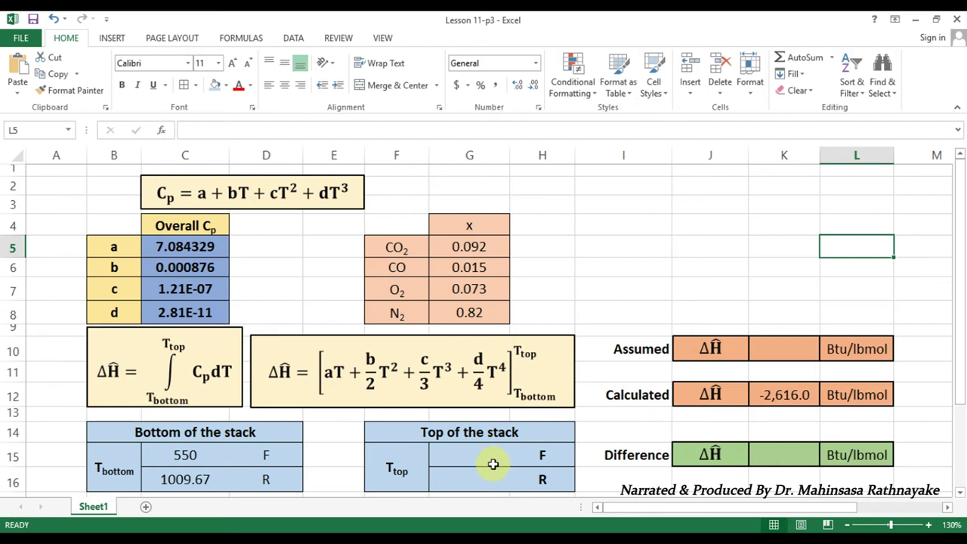
click(490, 462)
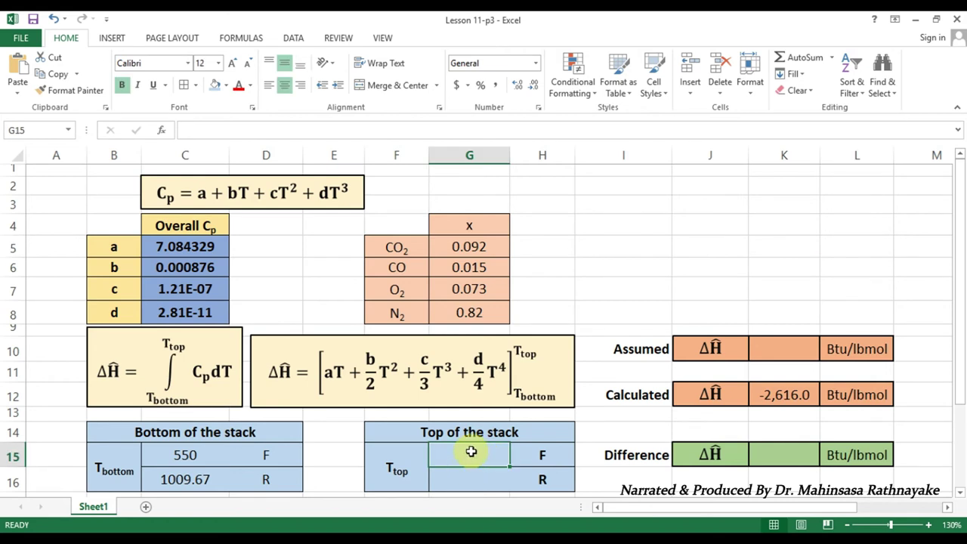
text(100)
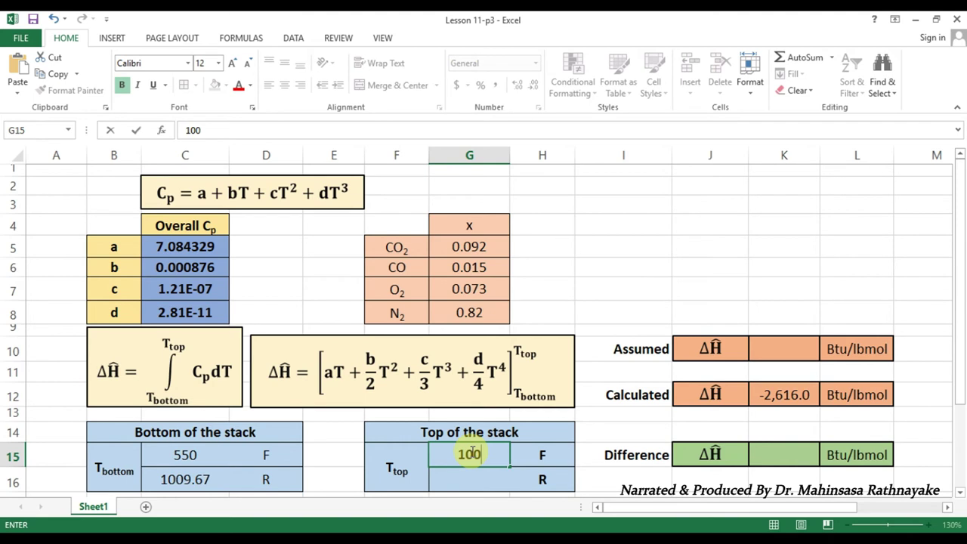
key(Return)
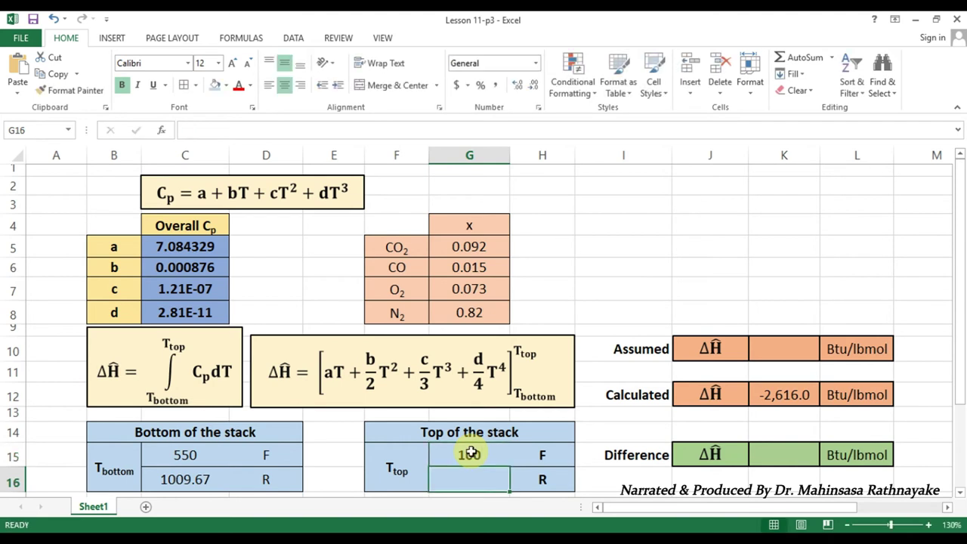
Step: Convert the stack-top temperature to Rankine in G16 with =CONVERT(G15,"F","Rank")
text(=Co)
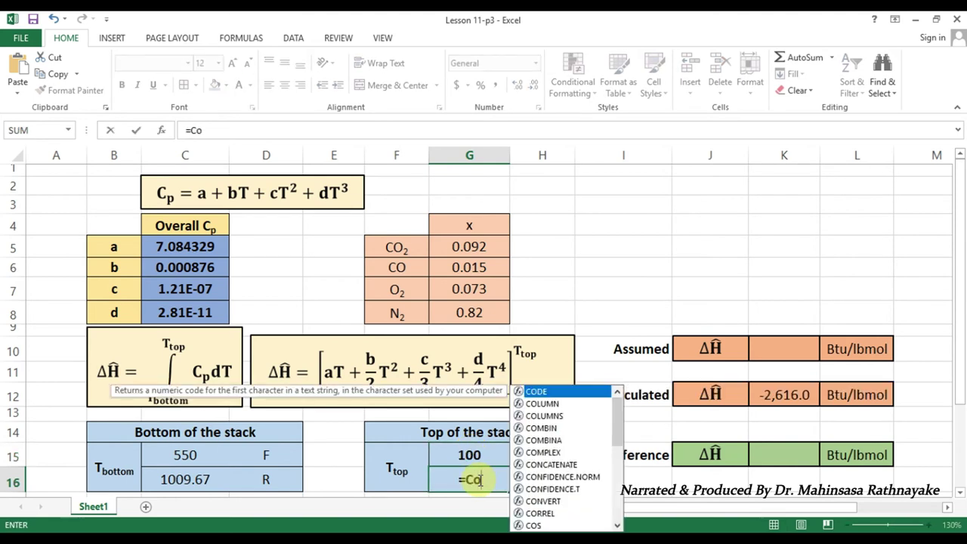
text(nvert()
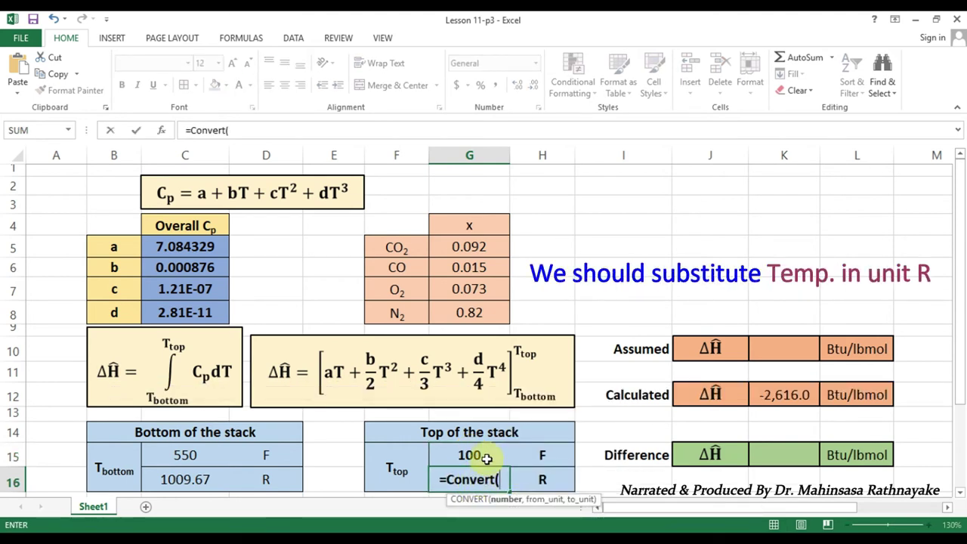
click(486, 454)
text(,"F",)
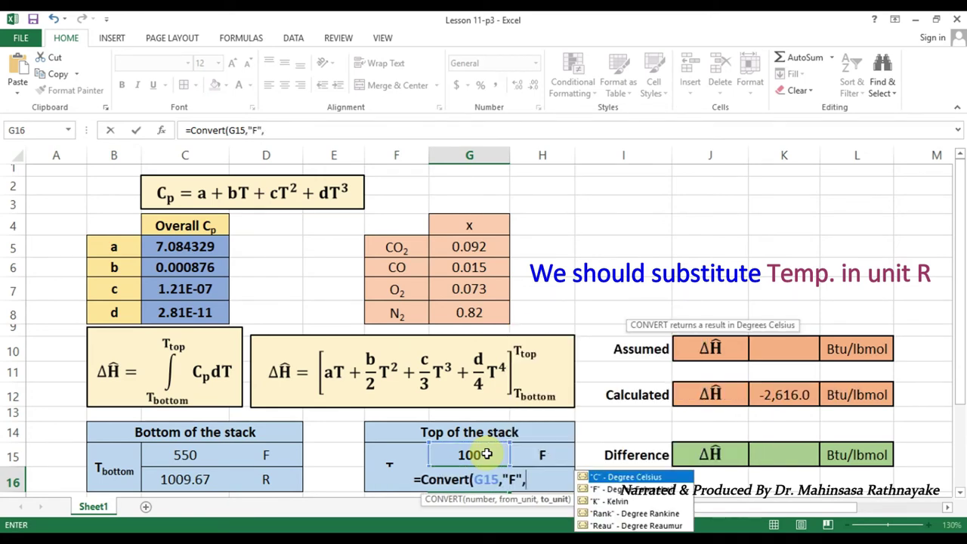
double_click(614, 514)
key(Return)
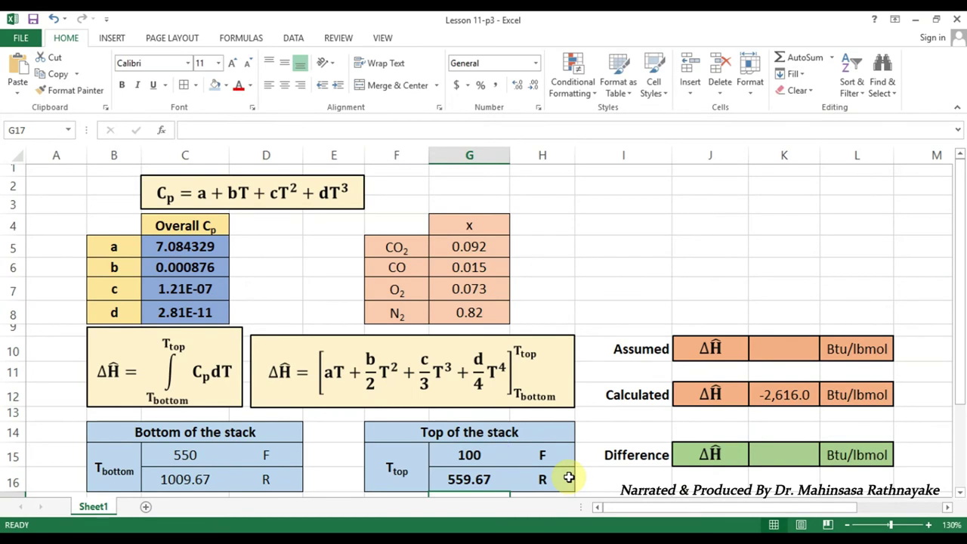
click(493, 480)
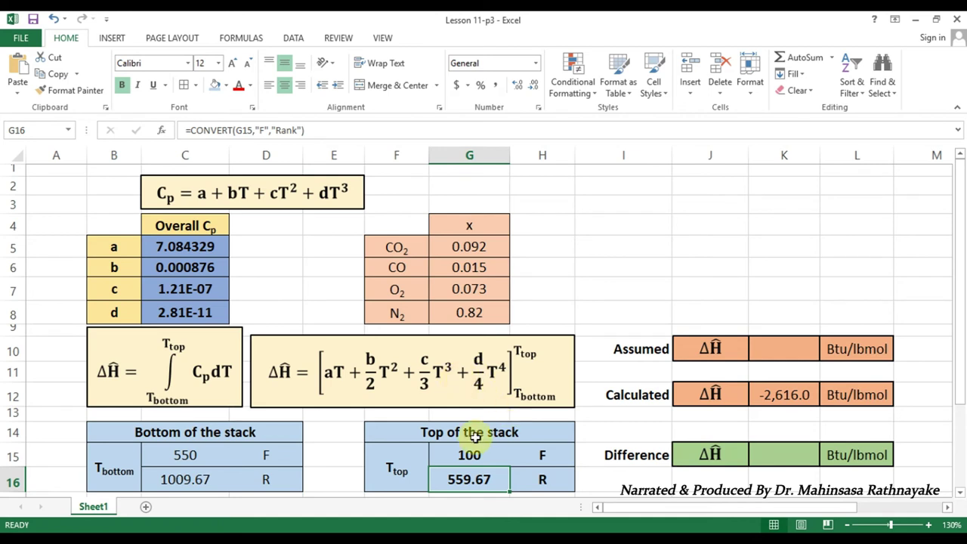
Step: Start the assumed ΔH formula in K10 with the a term, =C5*(G16-C16)+
click(786, 348)
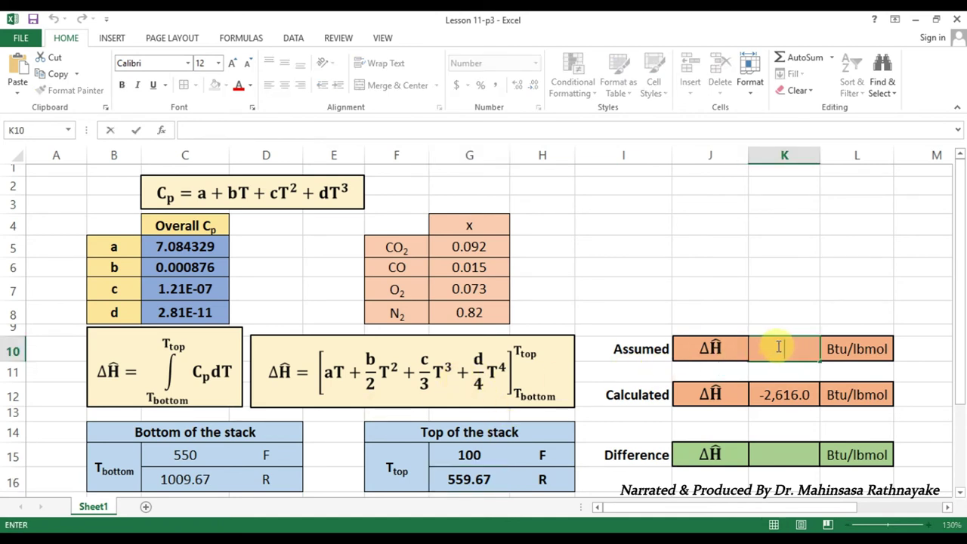
text(=)
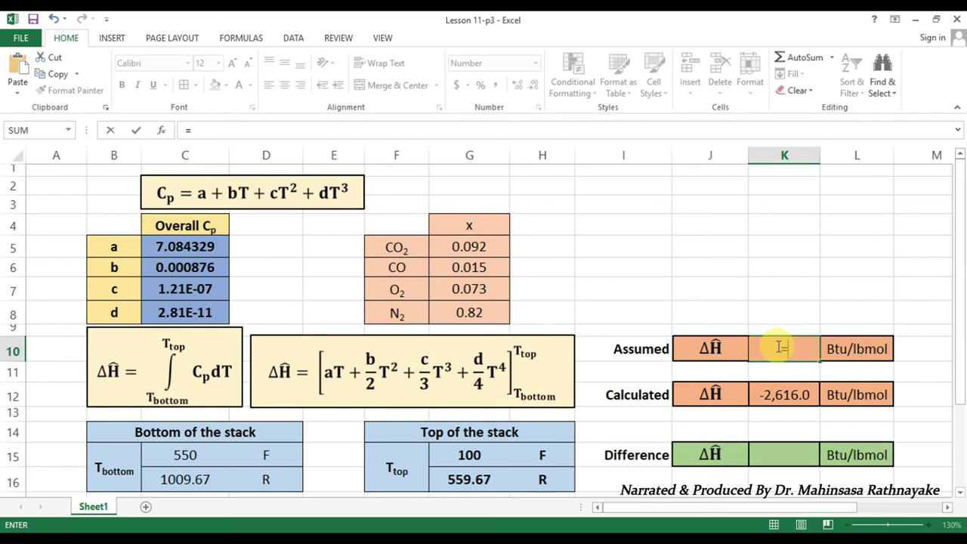
click(208, 246)
text(*)
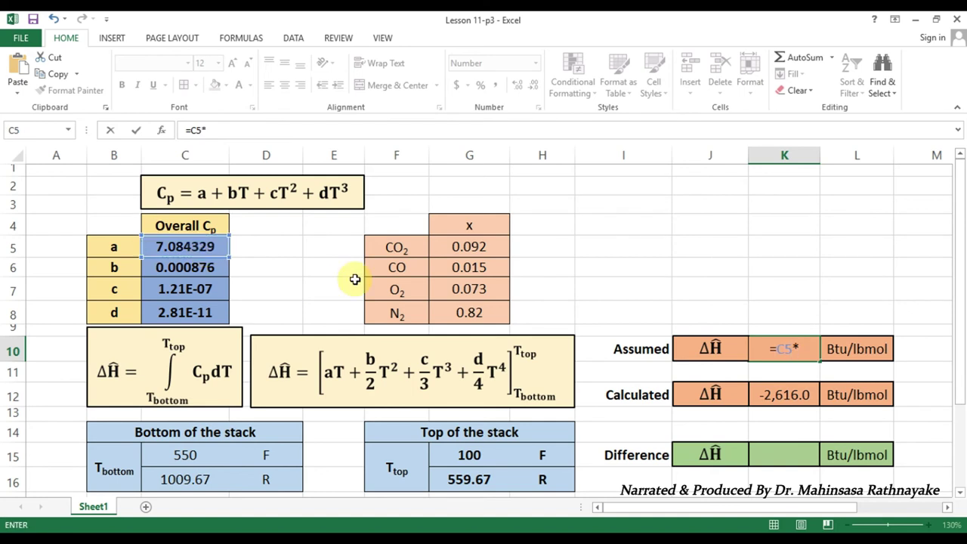
text(()
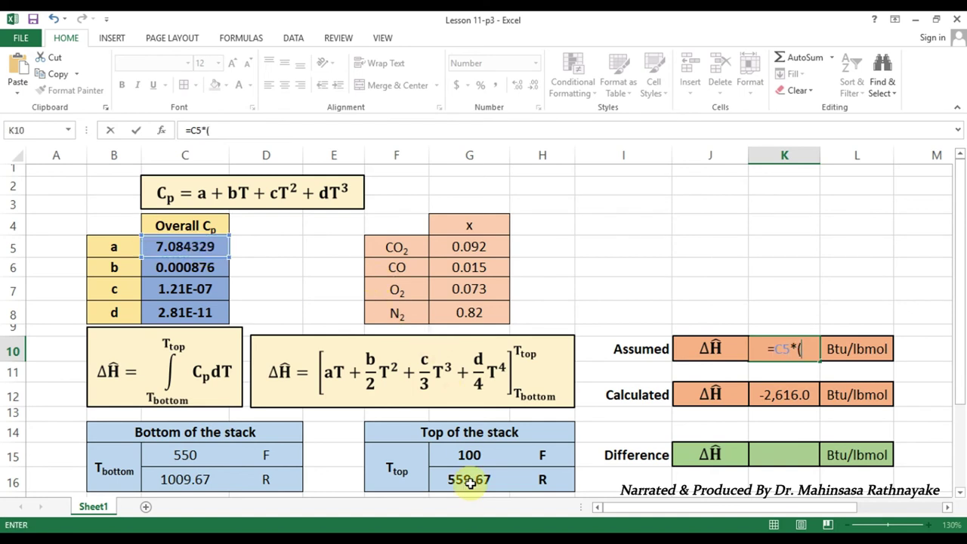
click(469, 481)
text(-)
click(176, 481)
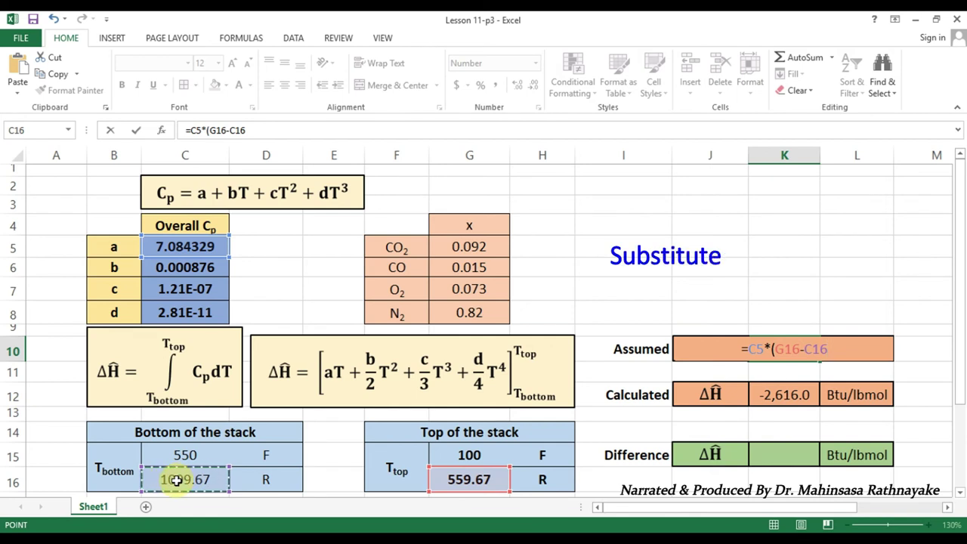
text()+)
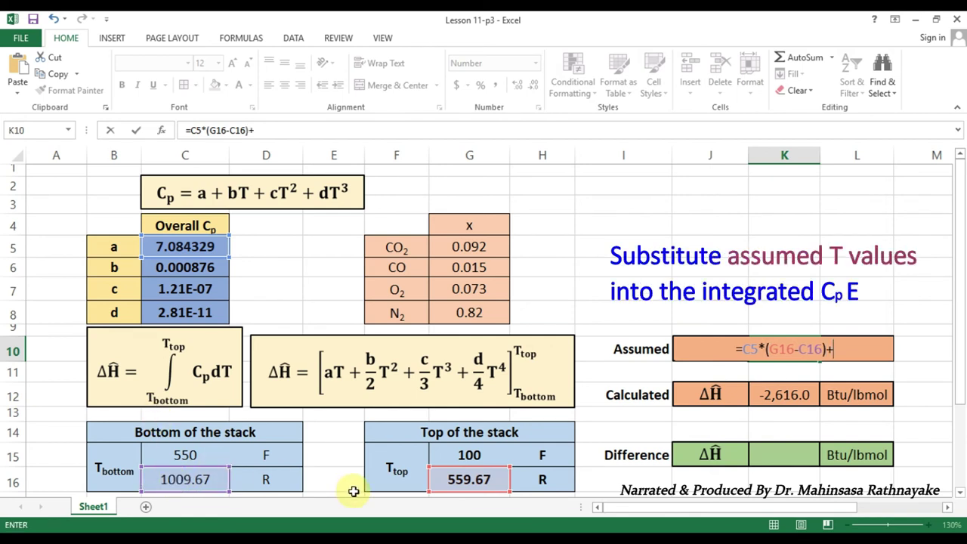
click(215, 269)
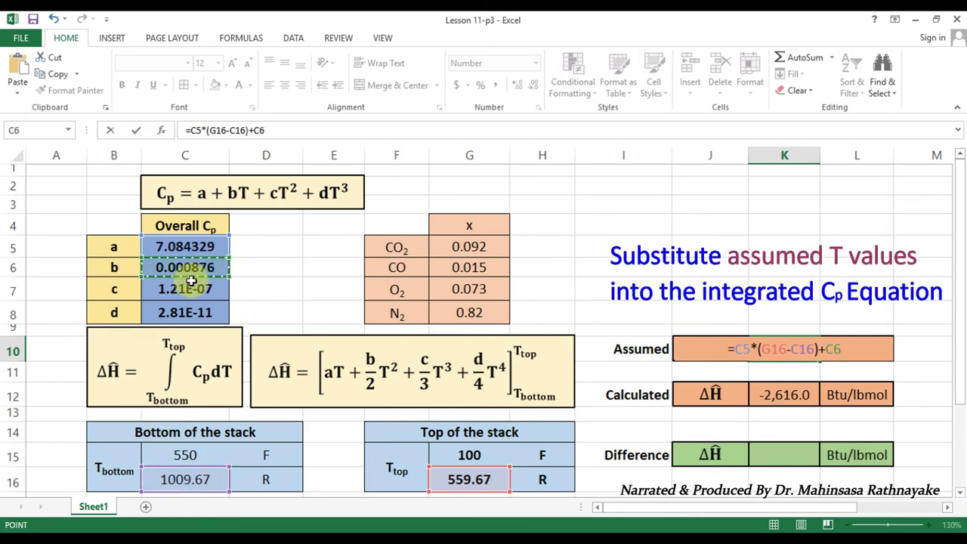
text(*()
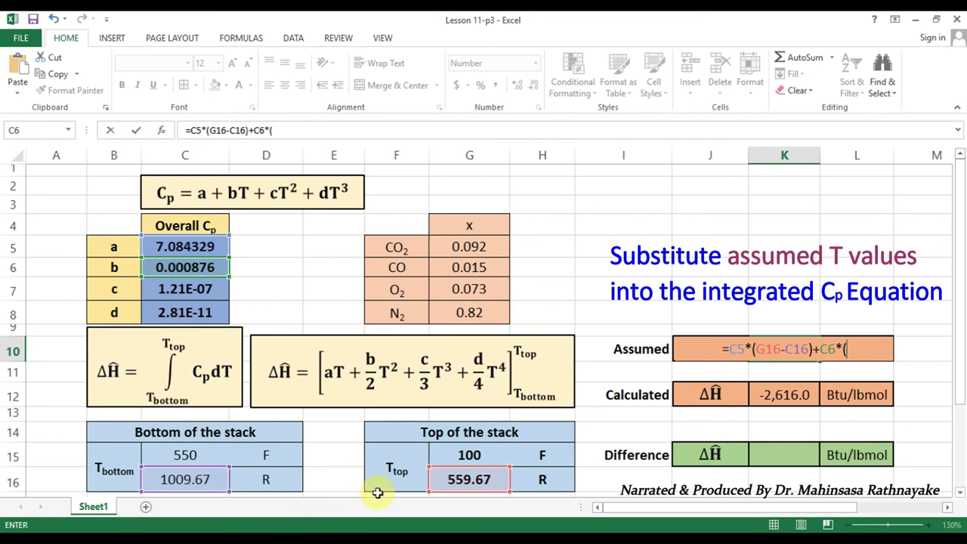
click(461, 479)
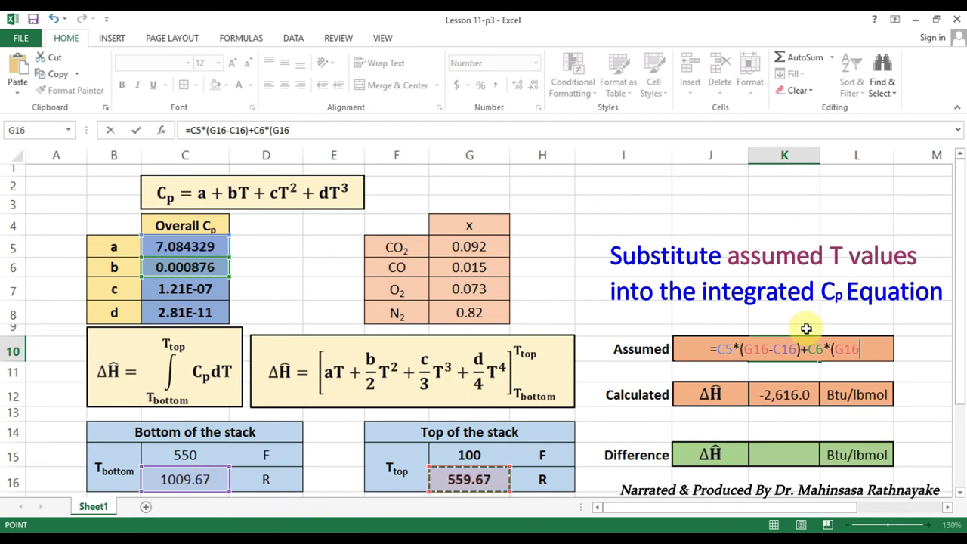
key(BackSpace)
key(BackSpace)
key(BackSpace)
key(BackSpace)
key(BackSpace)
key(BackSpace)
key(BackSpace)
click(216, 268)
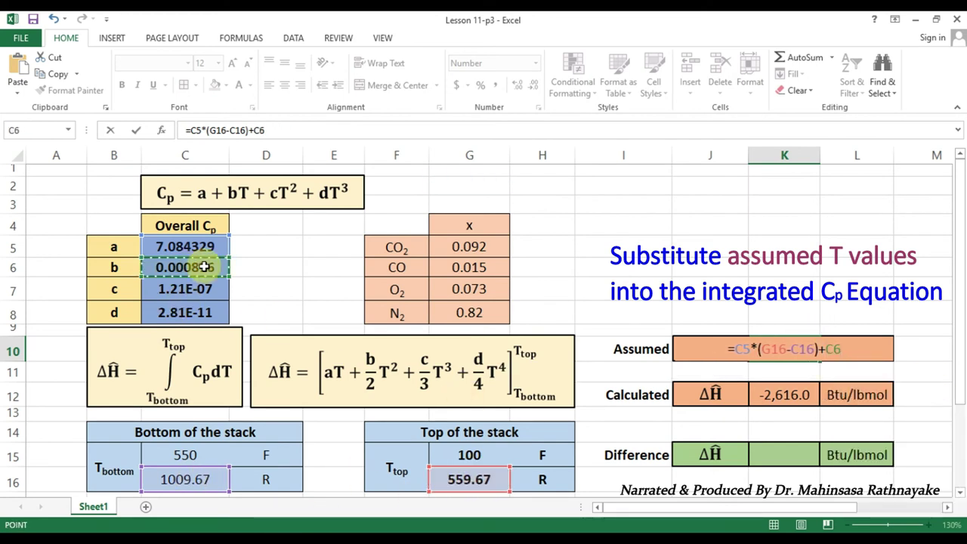
key(BackSpace)
key(BackSpace)
Step: Add the b term (C6/2)*(G16^2-C16^2) to the assumed ΔH formula, followed by +( for another term
text(()
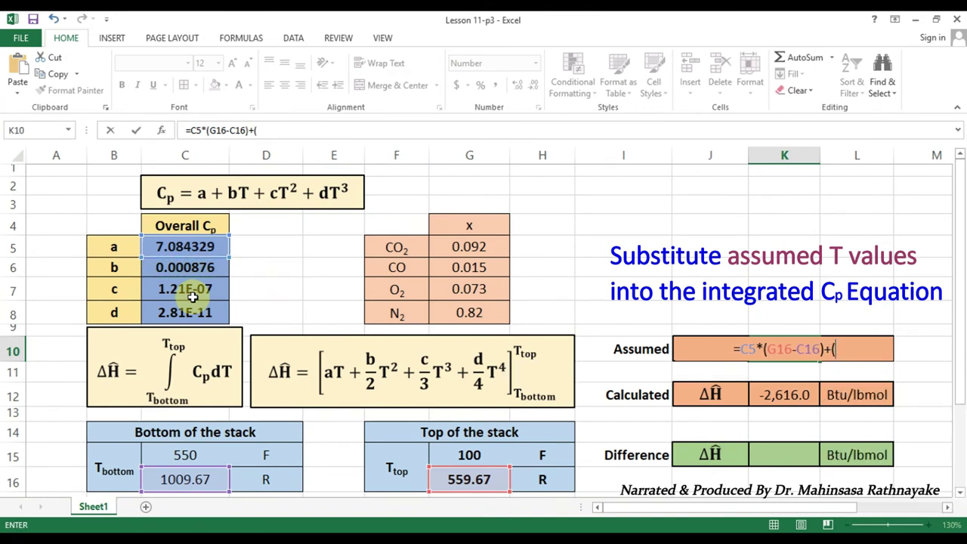
click(187, 268)
text(/2)
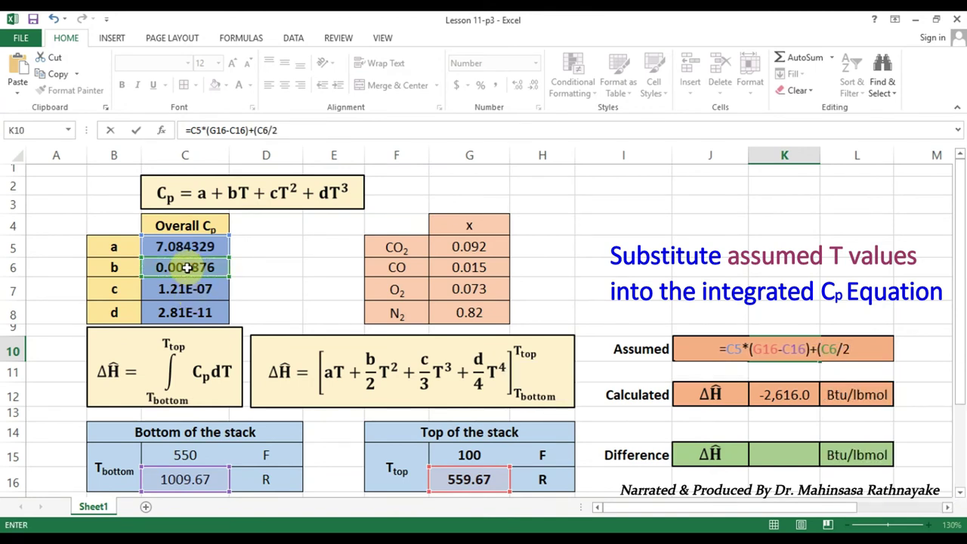
text()*()
click(465, 478)
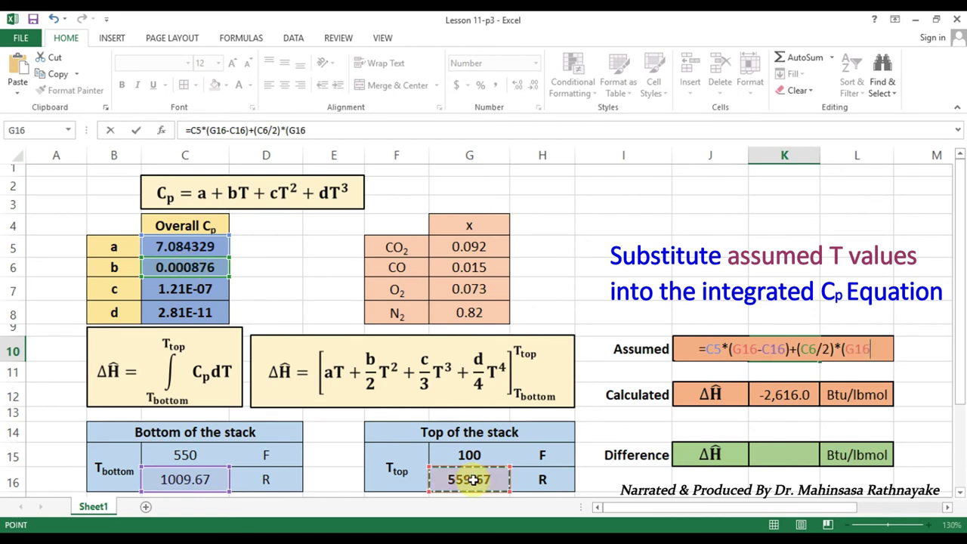
text(^2-)
click(197, 482)
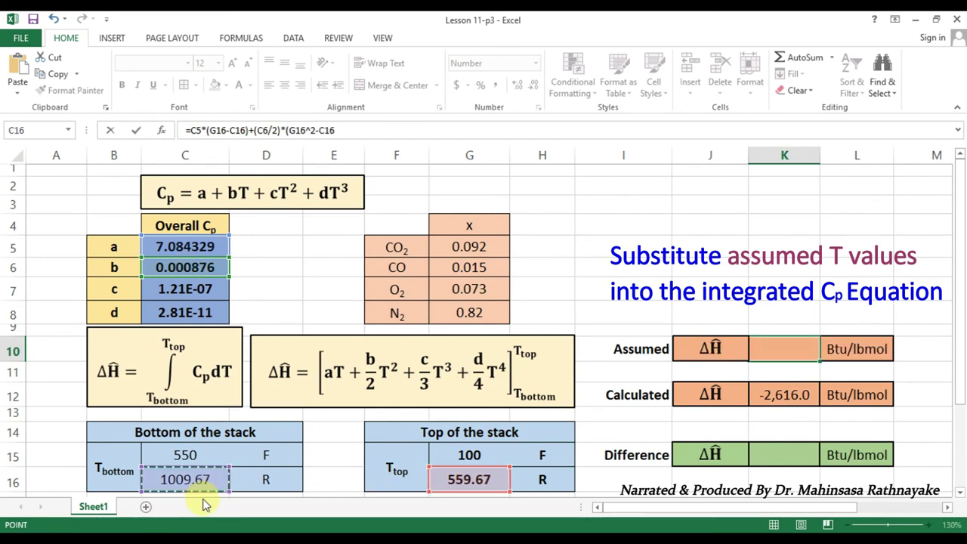
text(^2)+()
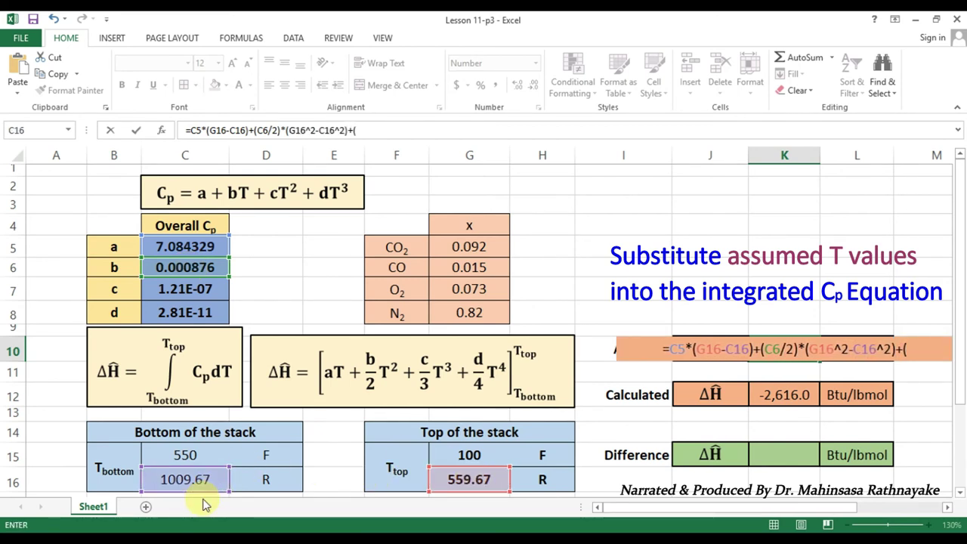
Step: Add the c term of the assumed ΔH formula as (C7/3)*(G16^3-C16^3), followed by +(
click(212, 287)
text(/3)*()
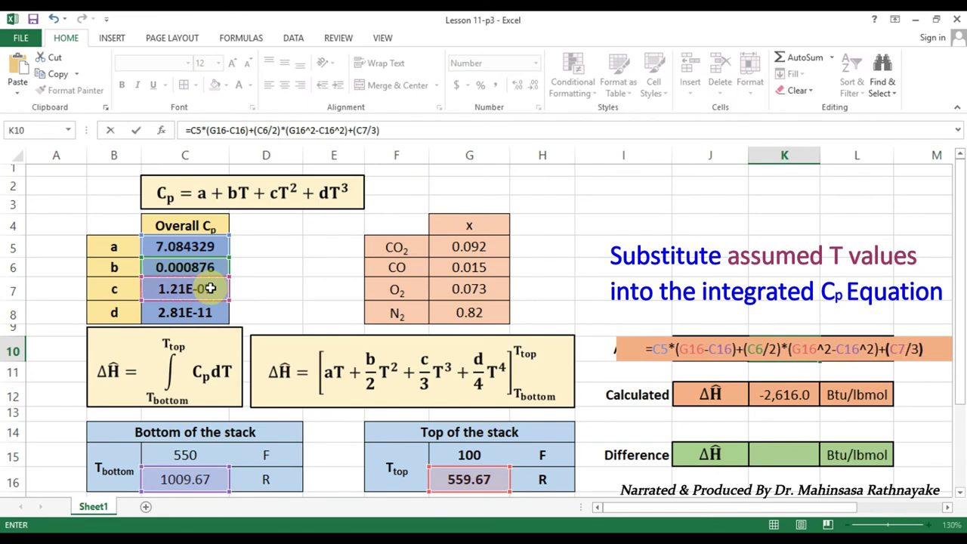
click(469, 480)
text(^3-)
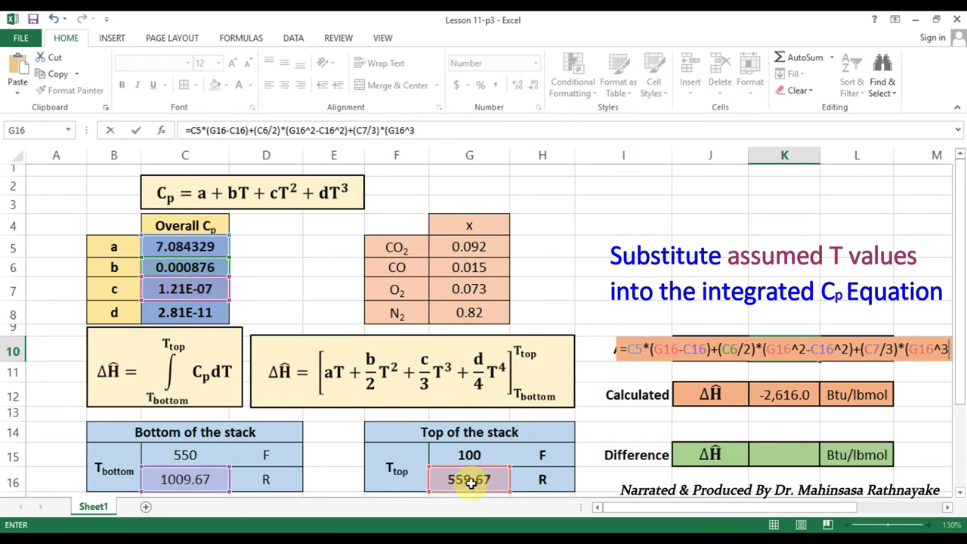
click(215, 484)
text(^3)
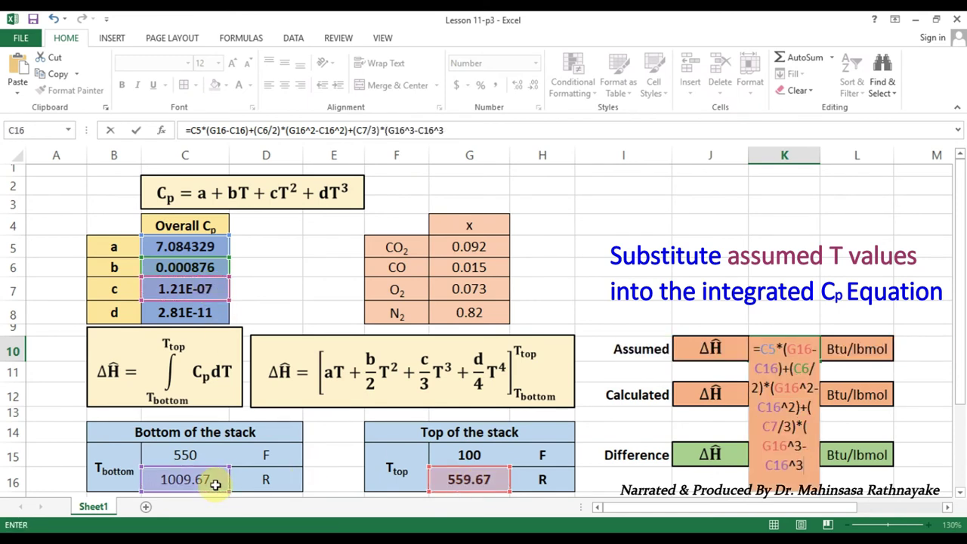
text()+()
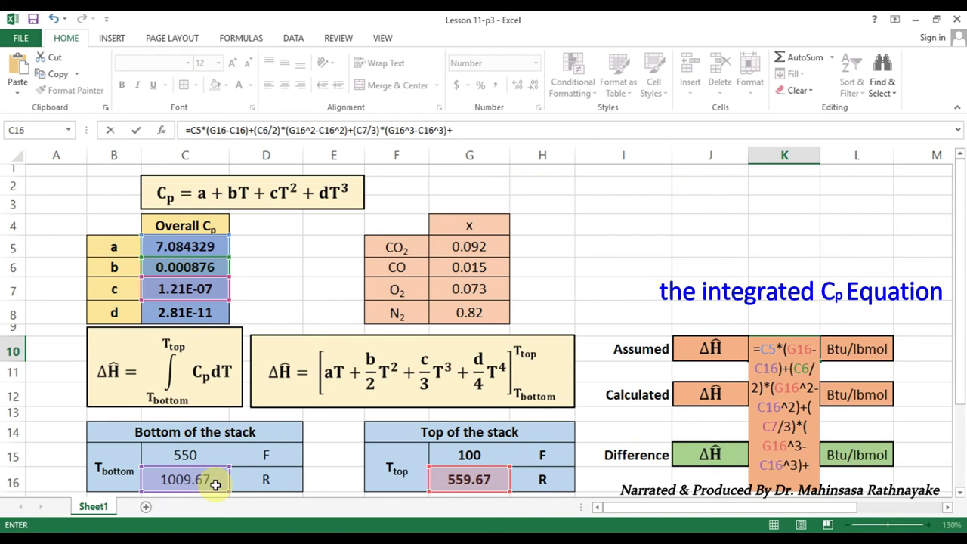
Step: Complete the assumed ΔH formula in K10 with the d term (C8/4)*(G16^4-C16^4) and enter it
click(159, 313)
text(/)
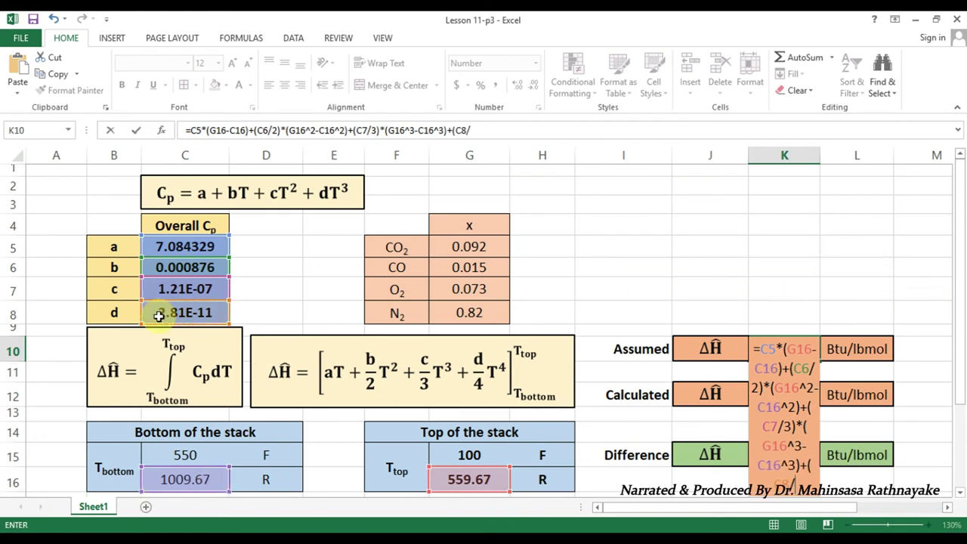
text(4)*()
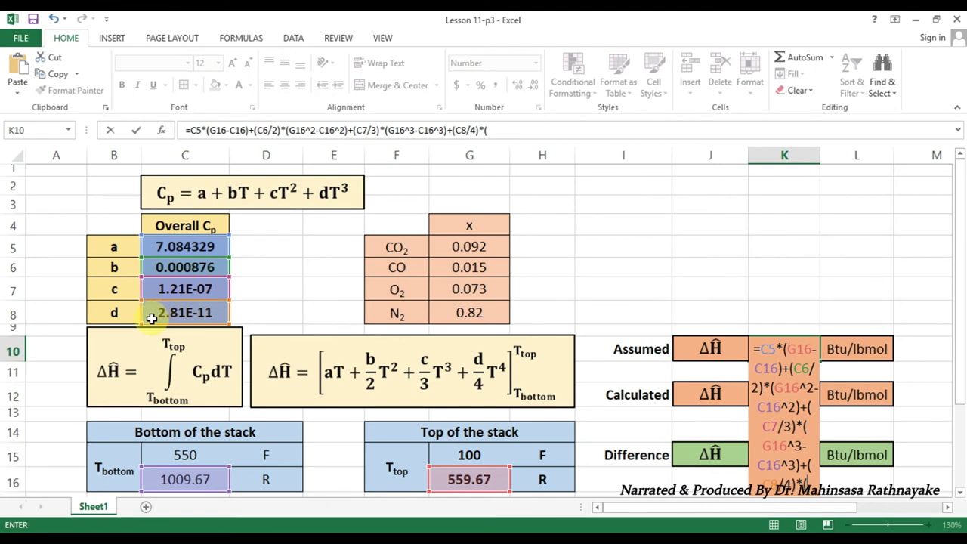
click(442, 472)
text(^4-)
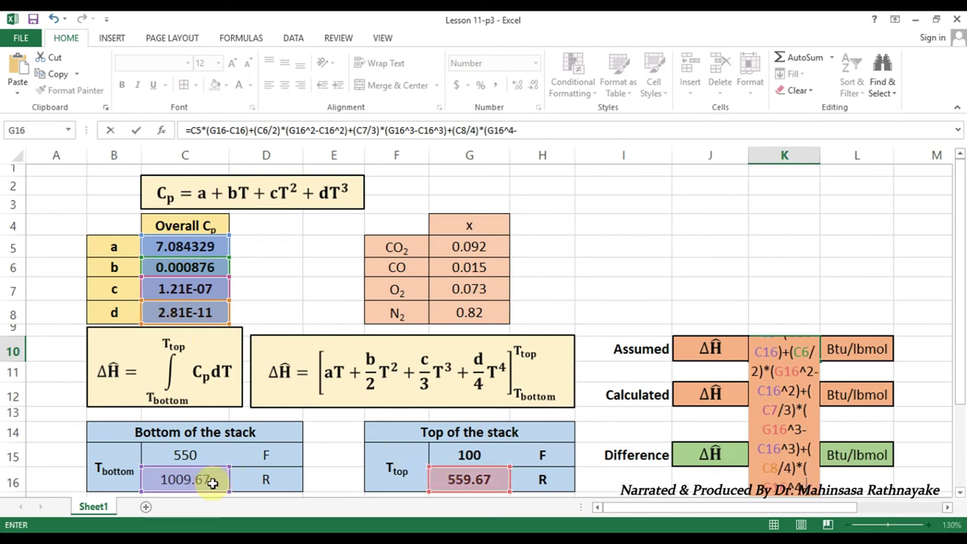
click(206, 481)
text(^4)
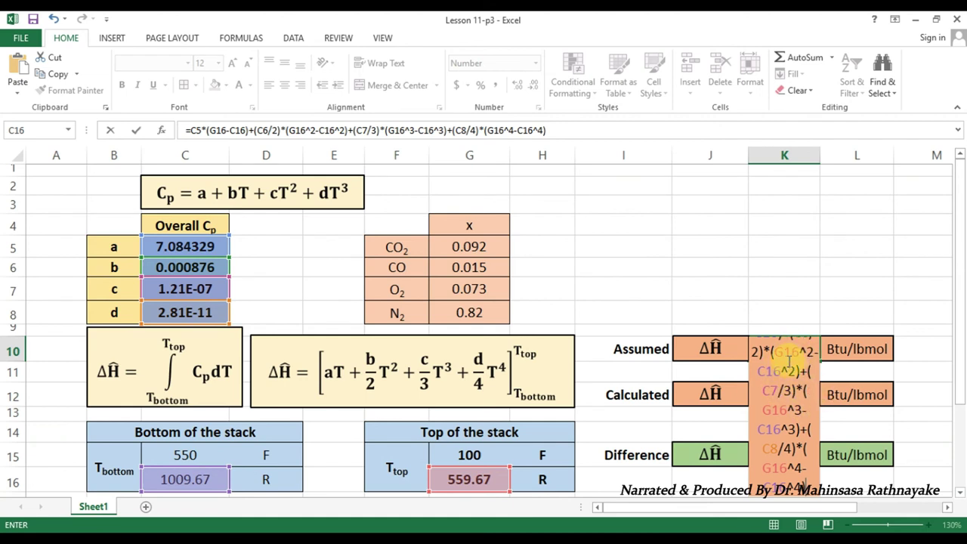
key(Return)
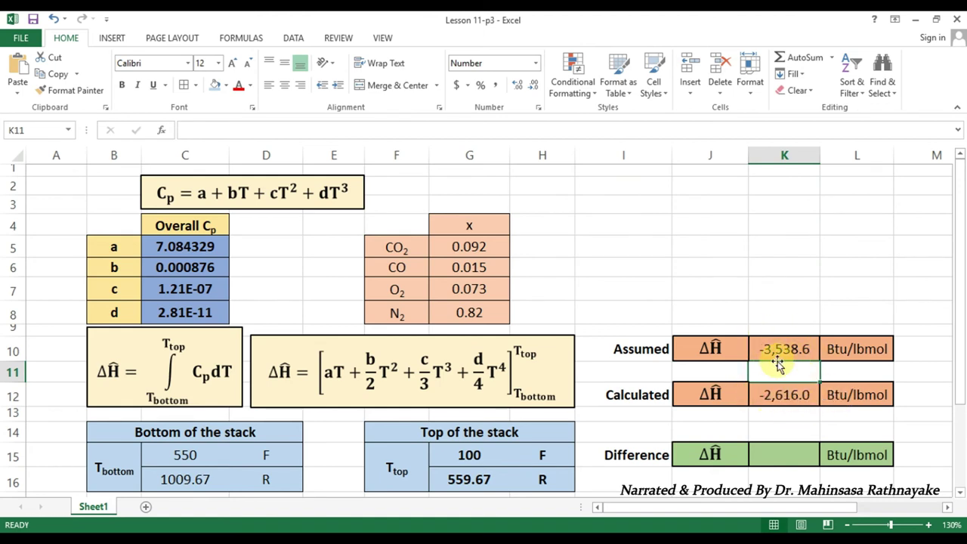
Step: Calculate the difference between assumed and calculated ΔH in K15 with =K10-K12
double_click(775, 453)
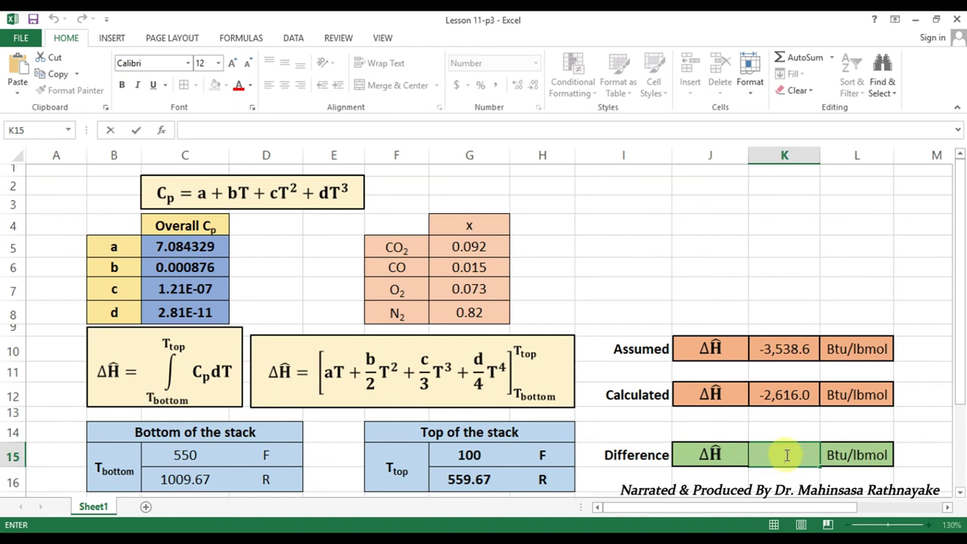
text(=)
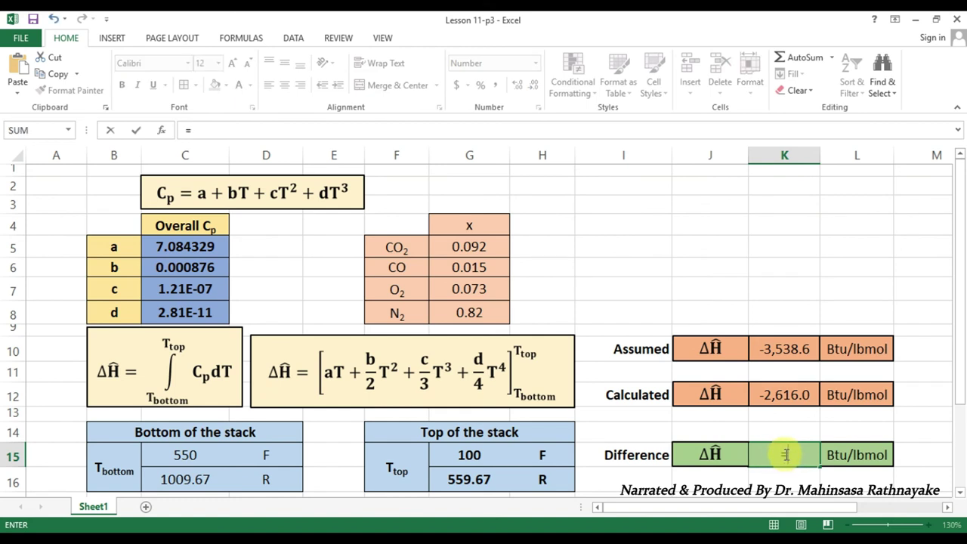
click(798, 347)
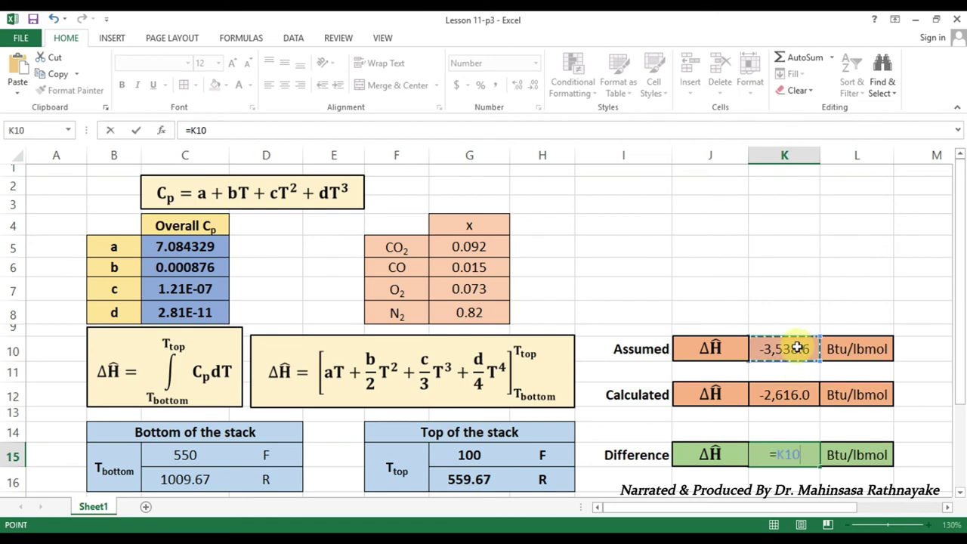
text(-)
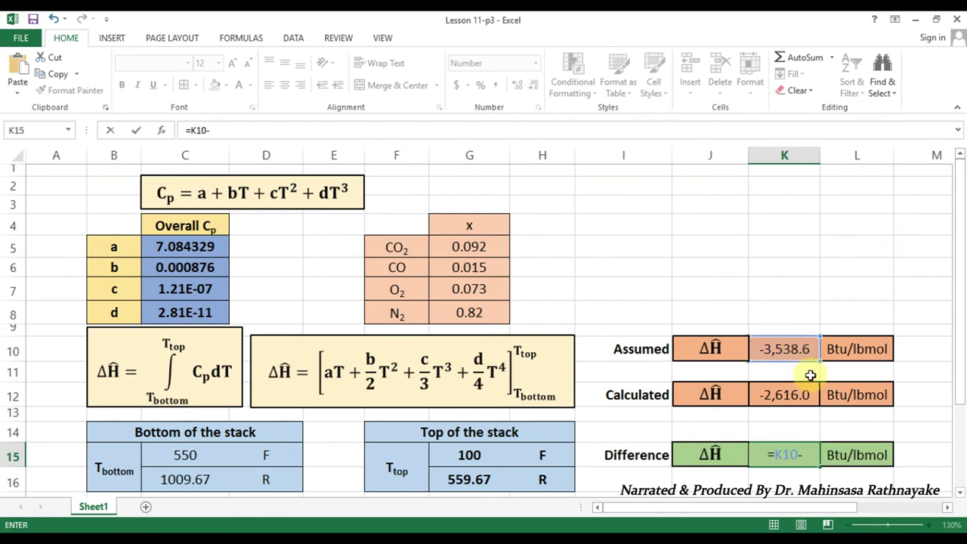
click(787, 405)
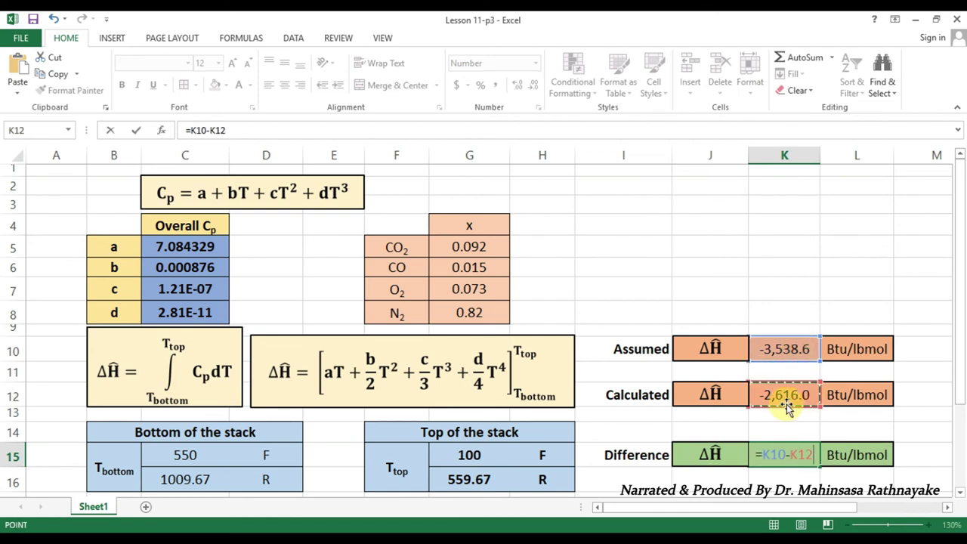
key(Return)
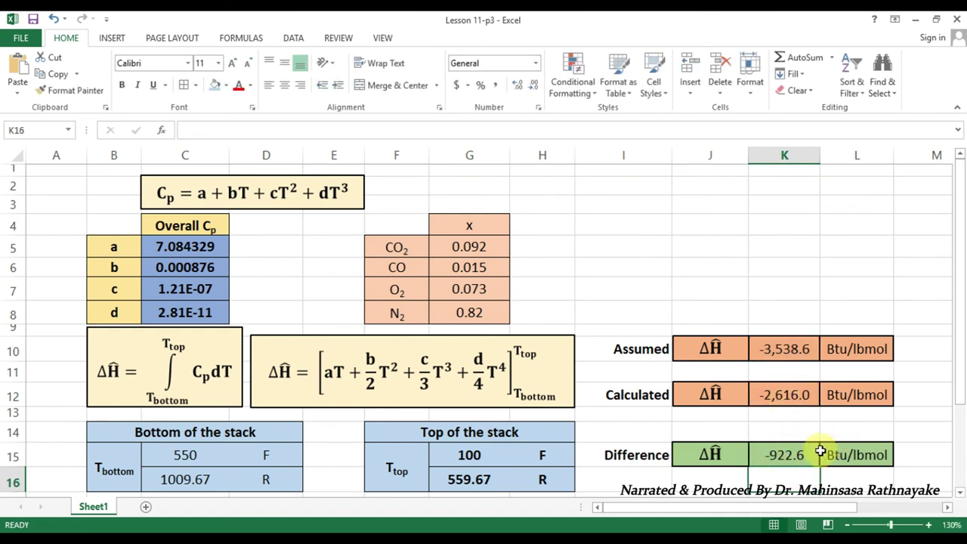
click(816, 453)
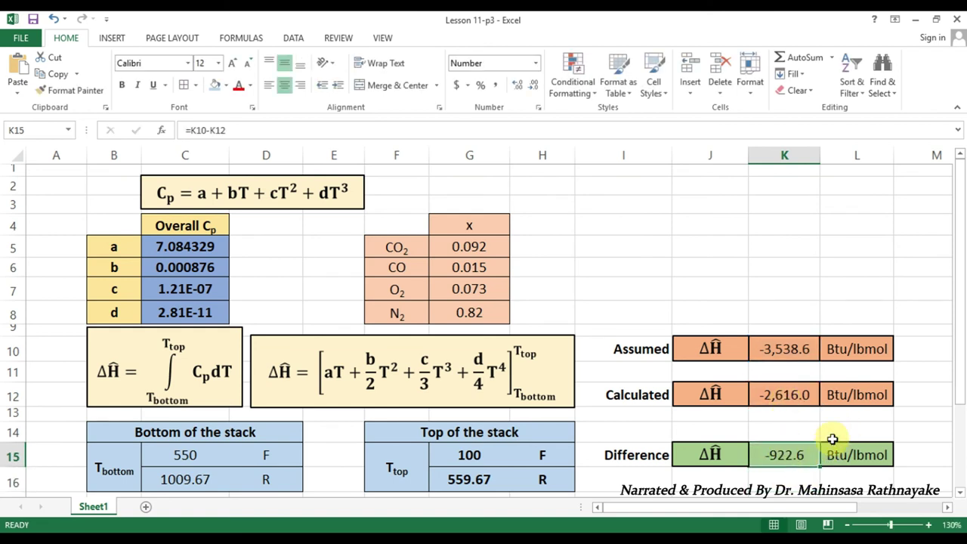
click(806, 470)
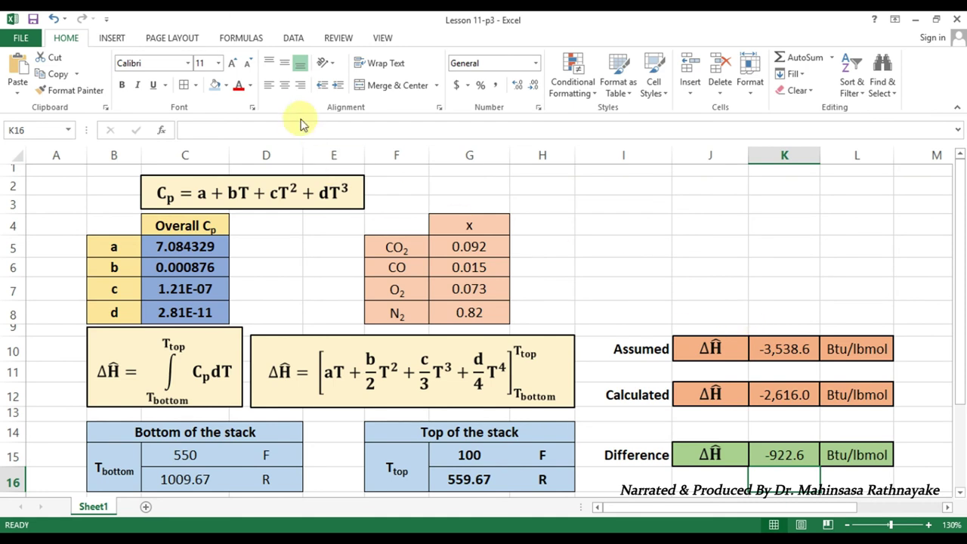
Step: Set up a Goal Seek that brings the ΔH difference in K15 to 0 by changing the stack-top temperature in G15
click(296, 39)
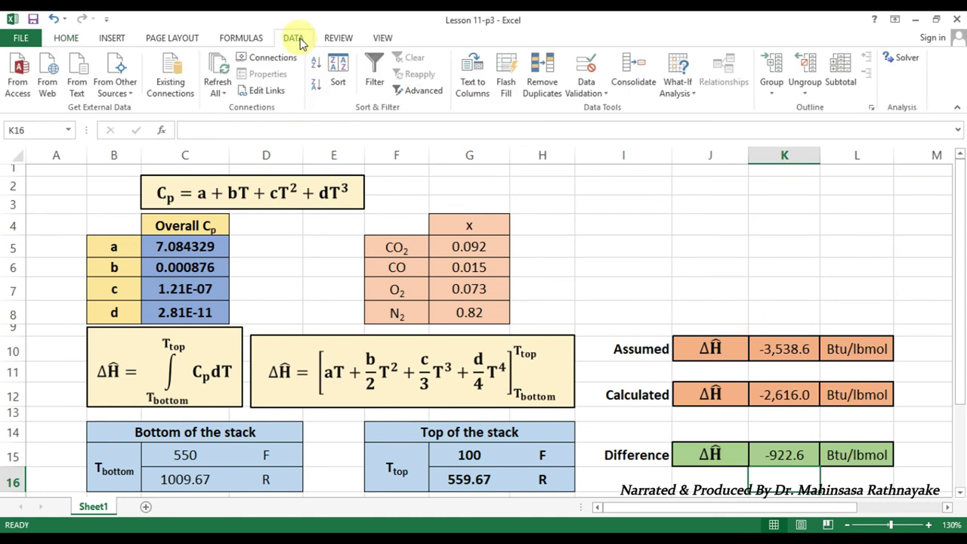
click(685, 87)
click(702, 124)
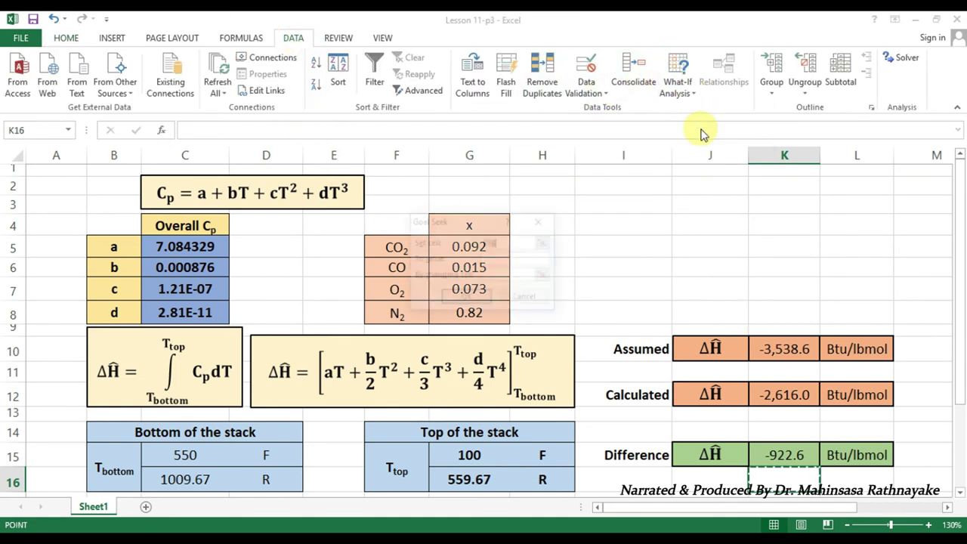
drag(494, 220, 706, 218)
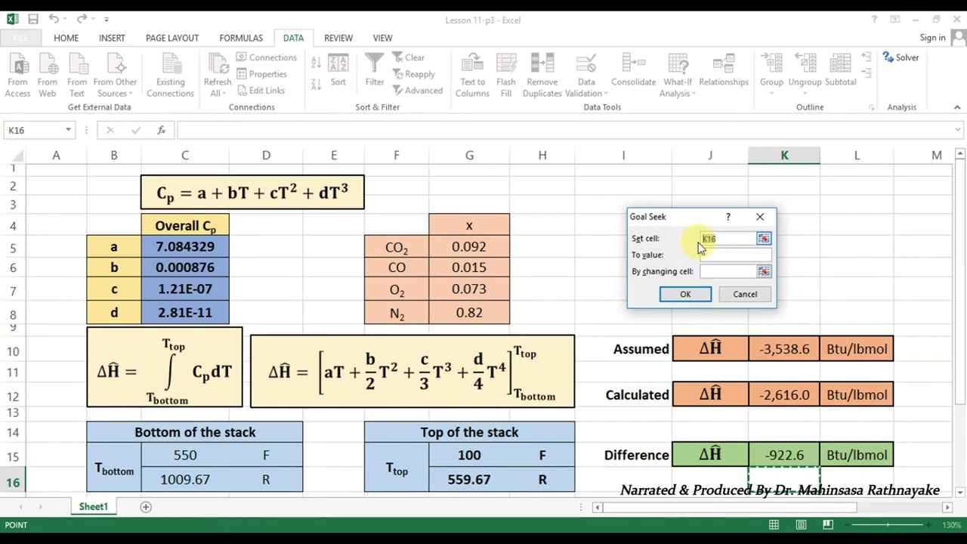
click(786, 455)
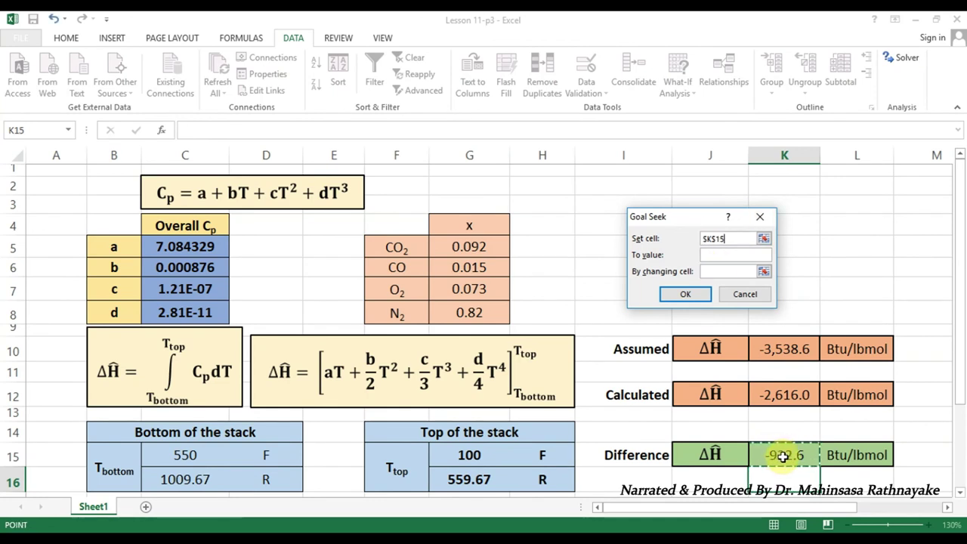
click(726, 257)
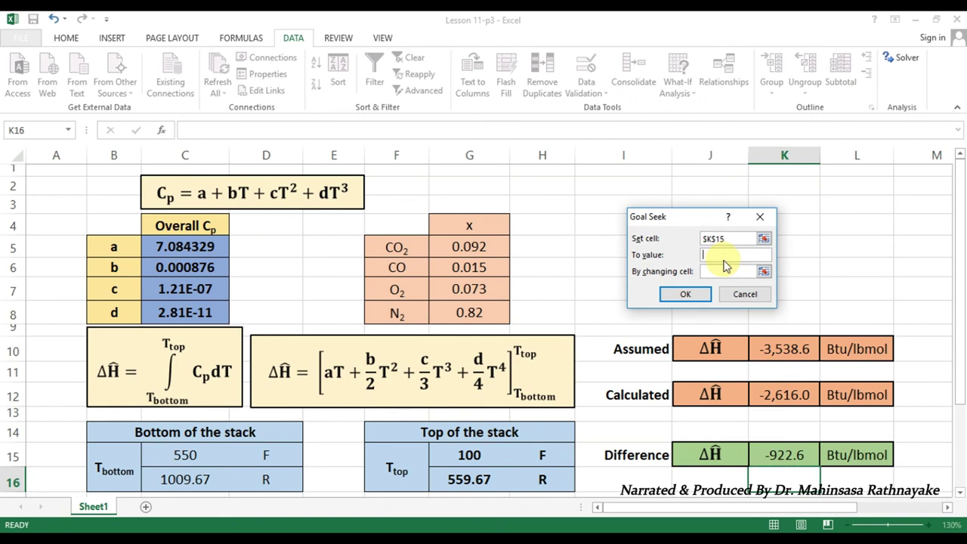
click(727, 273)
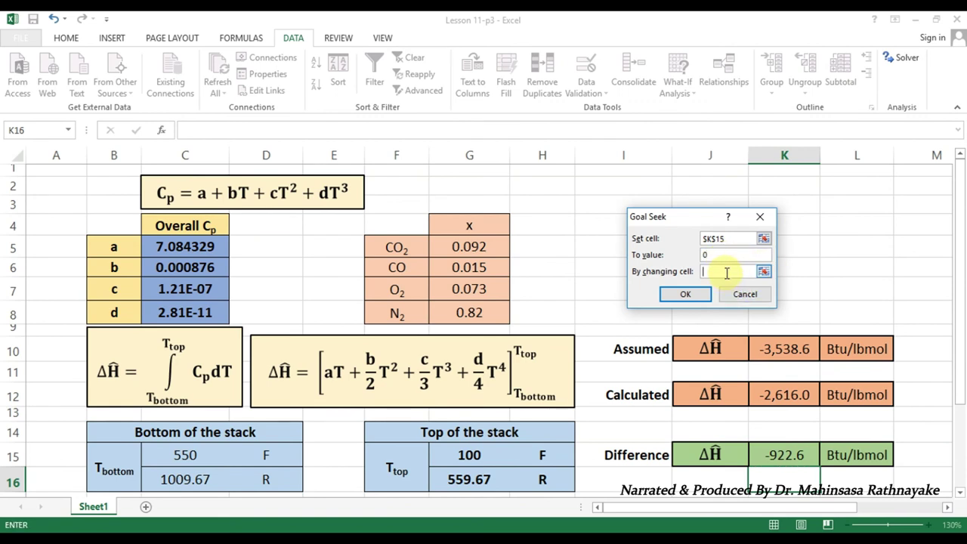
click(469, 455)
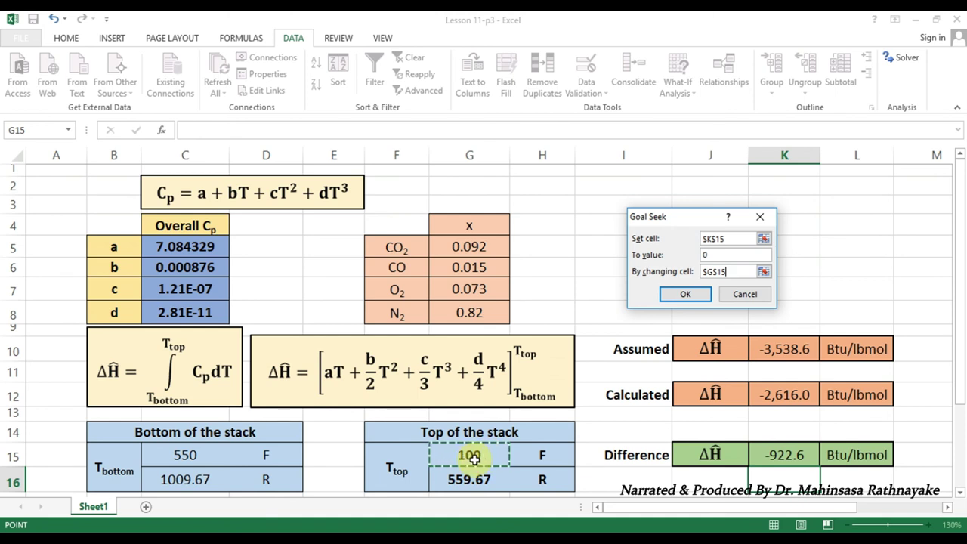
Step: Run the Goal Seek, accept its solution, and select the stack-top temperature cell G15
click(685, 295)
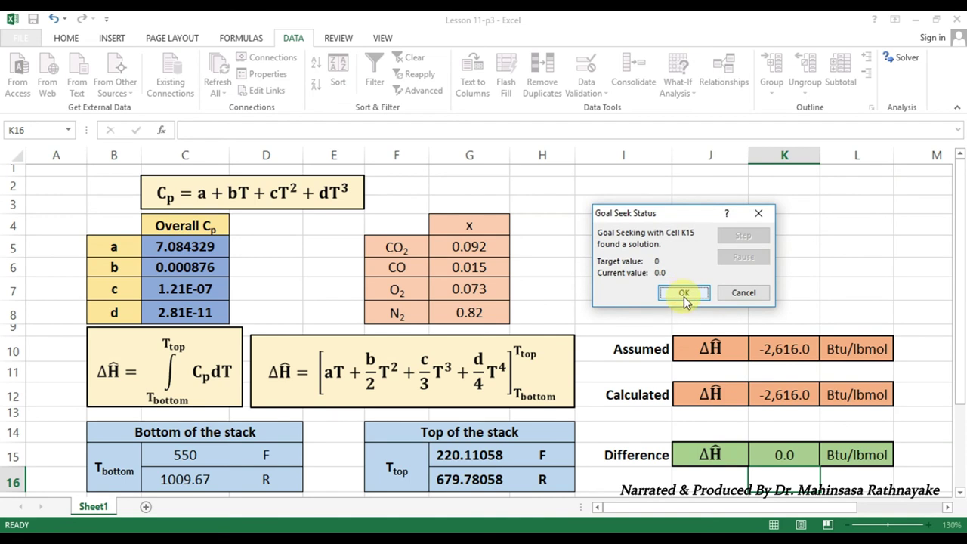
click(684, 295)
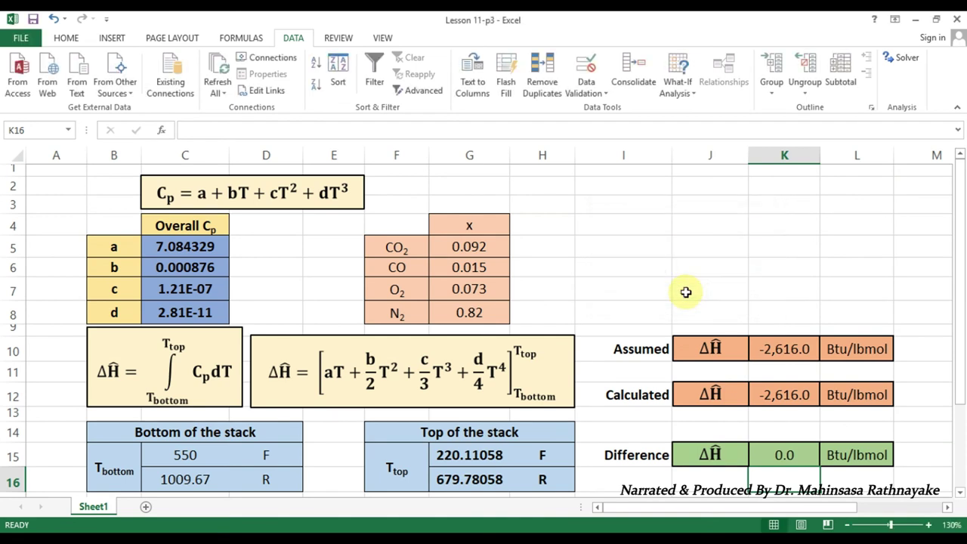
click(491, 452)
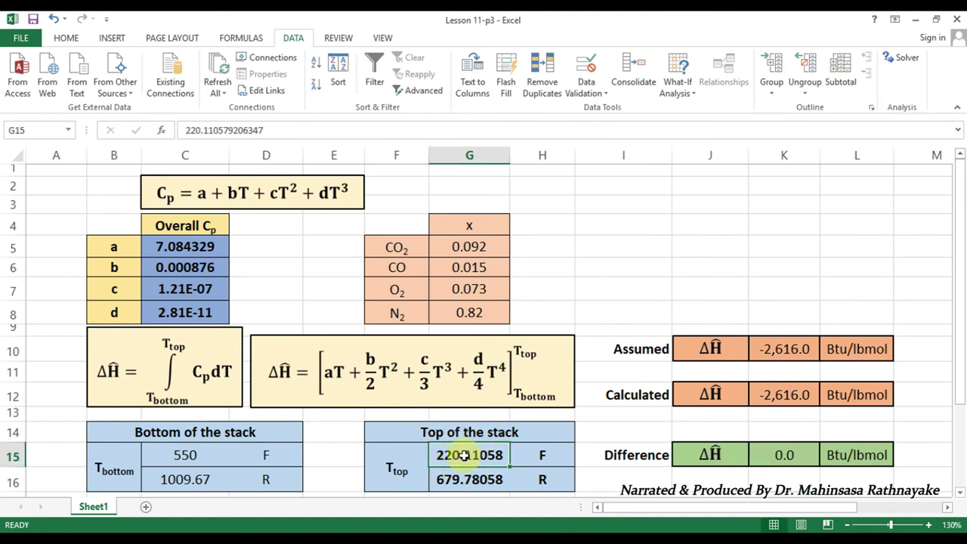